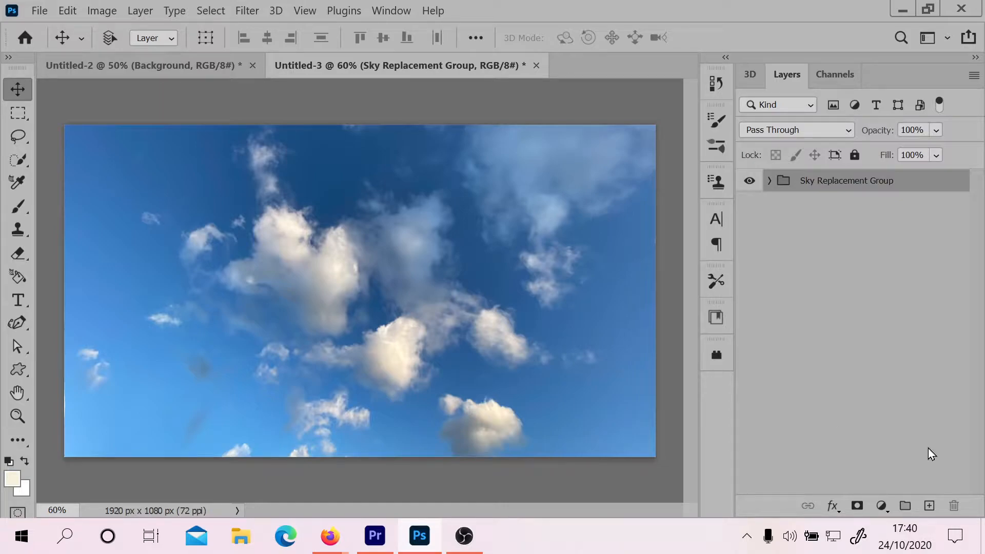
Add a new layer and draw a rhino custom shape about 522 × 249 px in the upper-left part of the sky image
left_click(929, 506)
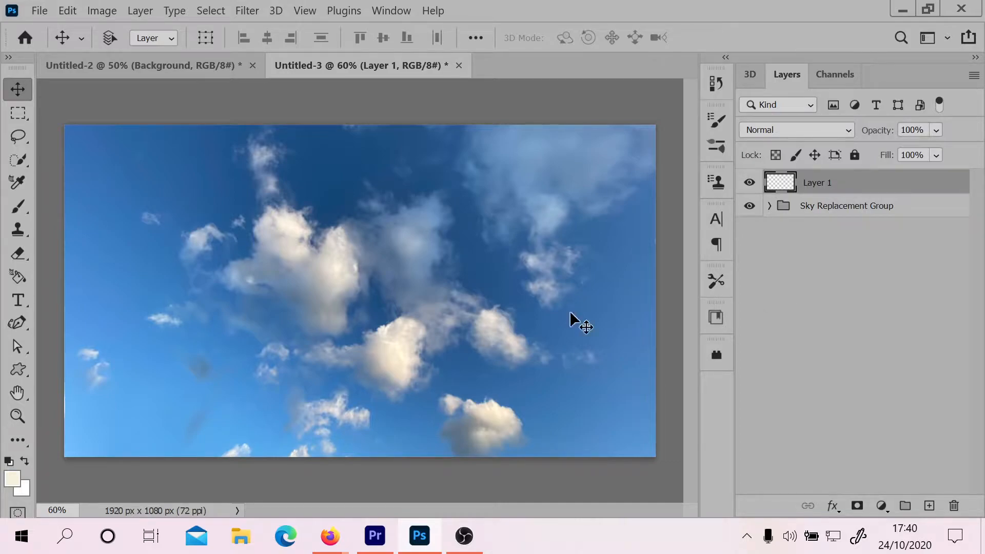
left_click(19, 369)
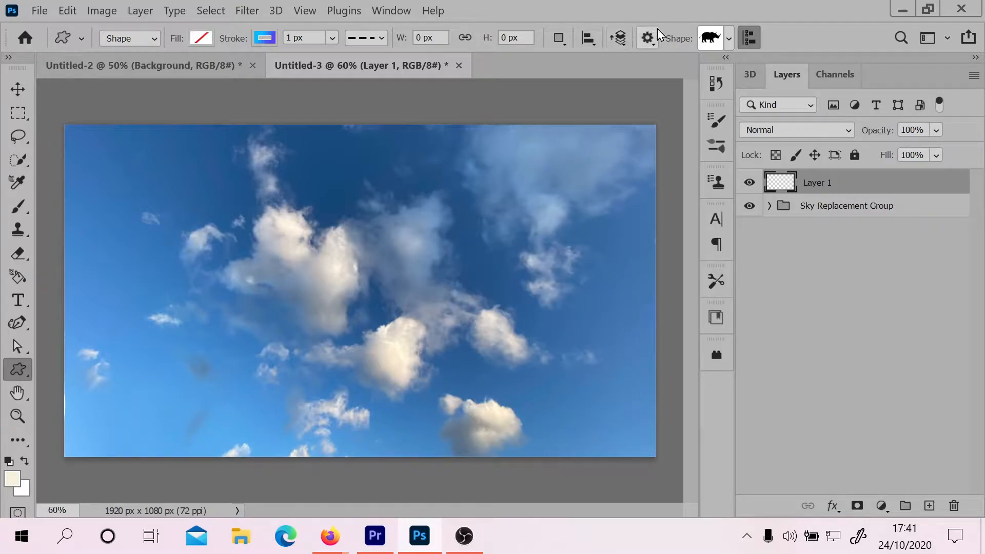
left_click(729, 41)
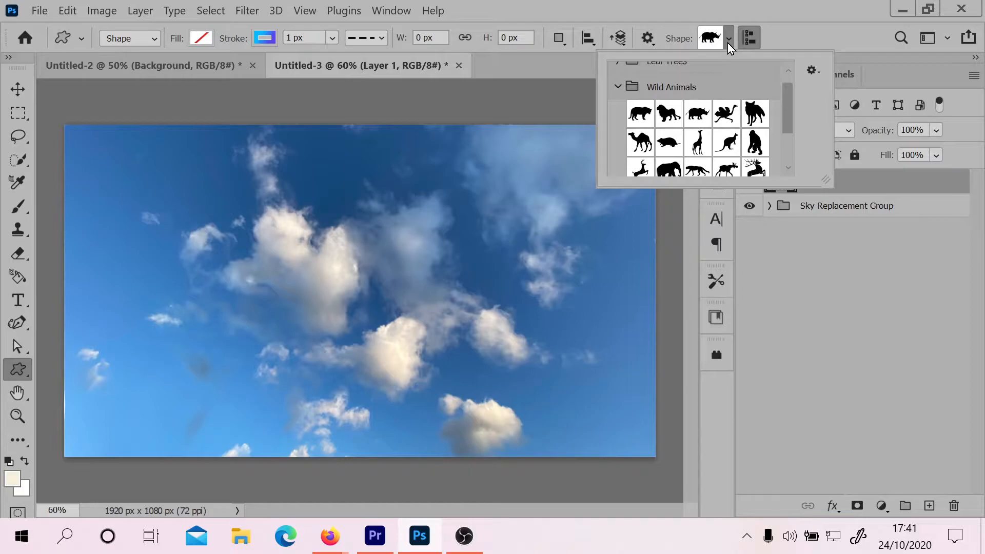
mouse_move(787, 110)
left_mouse_down()
mouse_move(785, 163)
mouse_move(793, 96)
left_mouse_up()
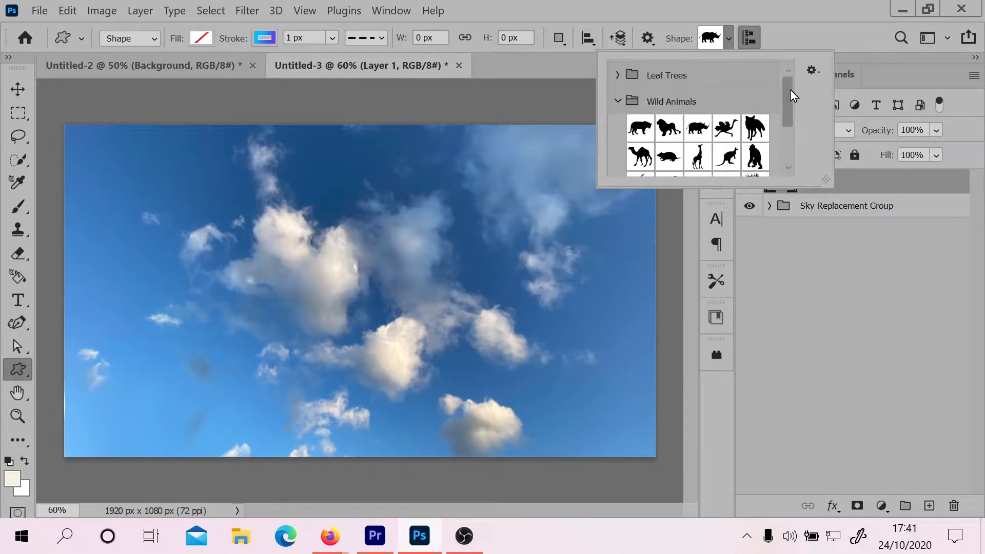
left_click(715, 37)
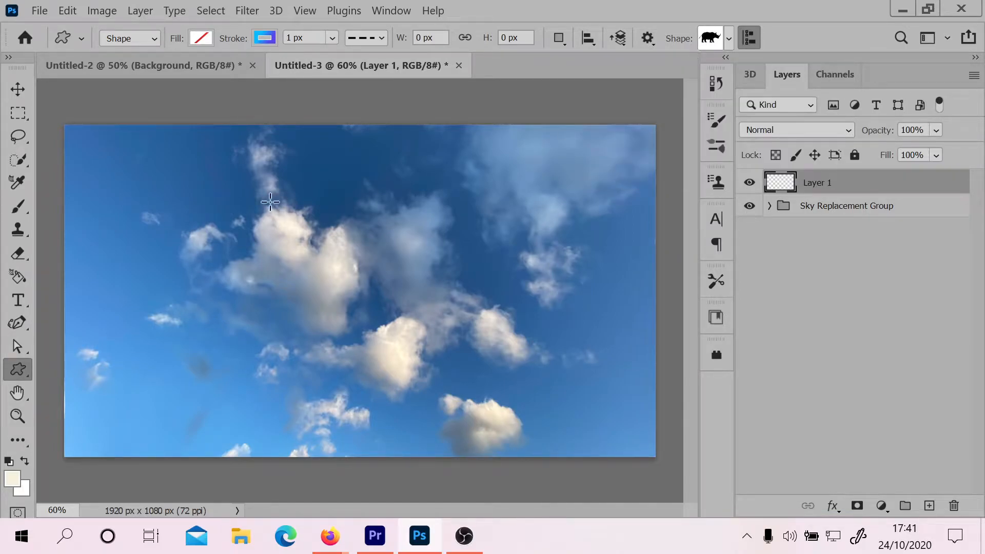
left_click_drag(148, 209, 310, 363)
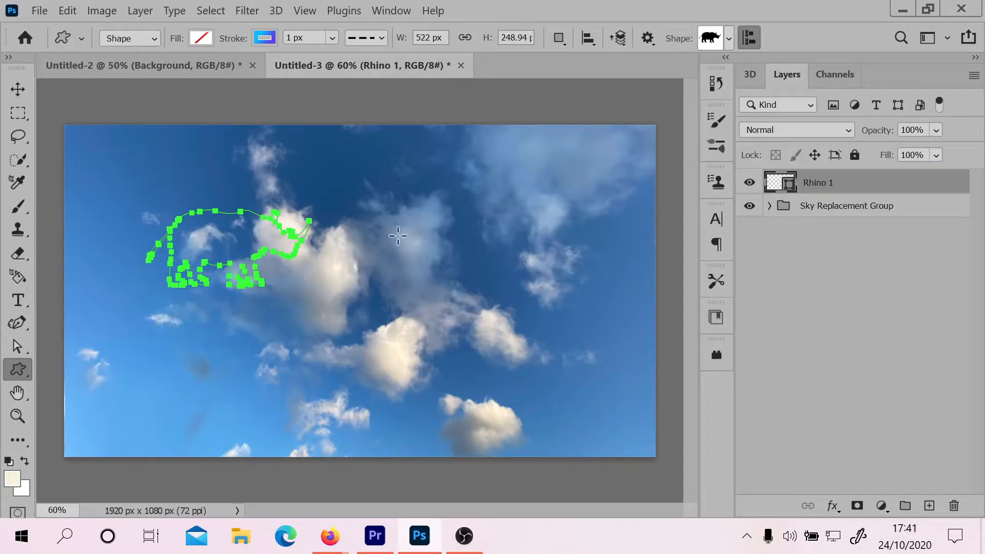
Fill the rhino shape with the dark green pattern from the Grass set and move it slightly up and to the left
left_click(200, 39)
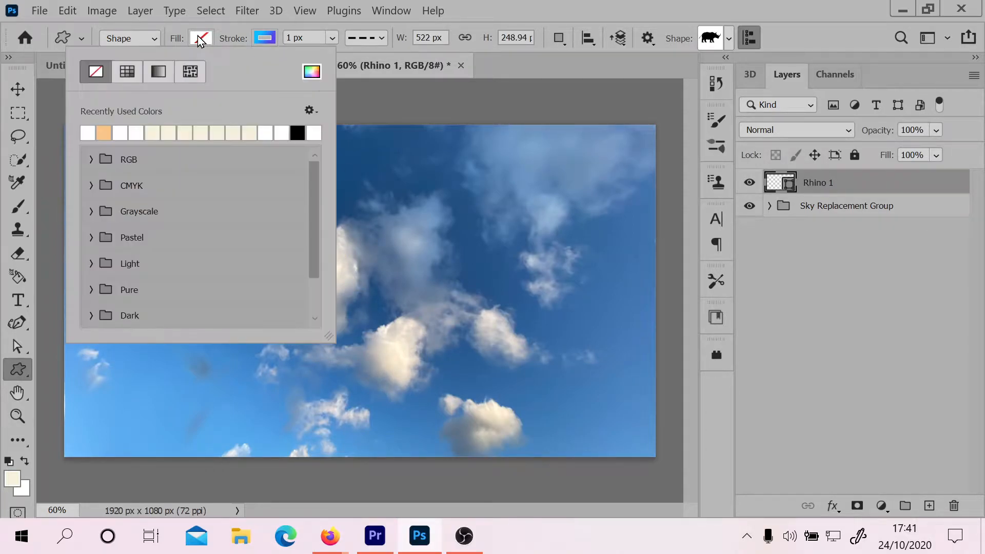
left_click(188, 75)
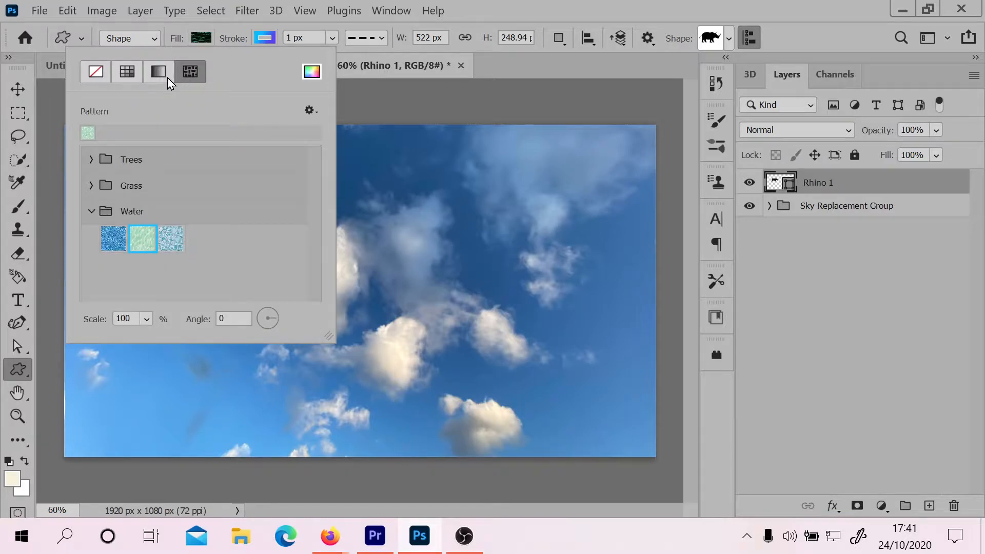
left_click(92, 212)
left_click(92, 185)
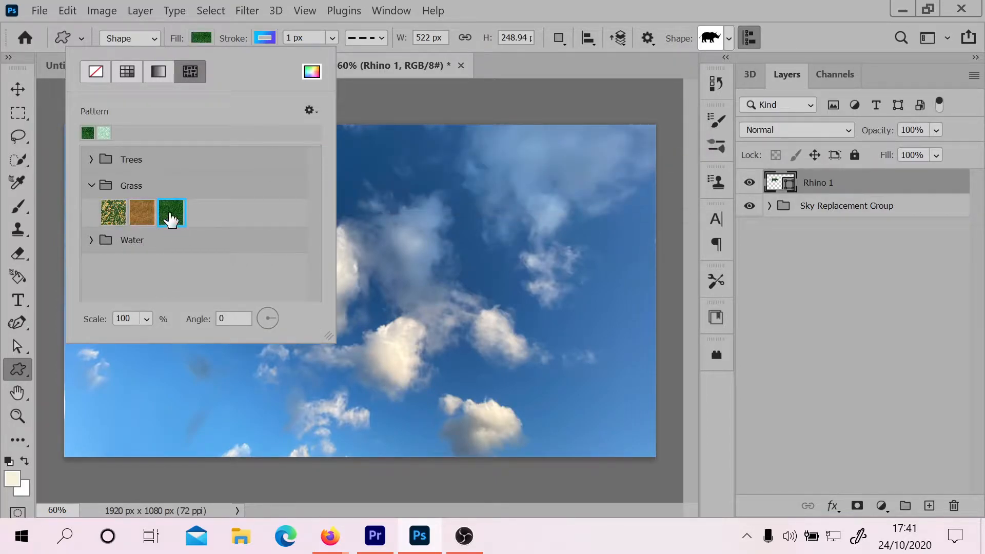
double_click(171, 212)
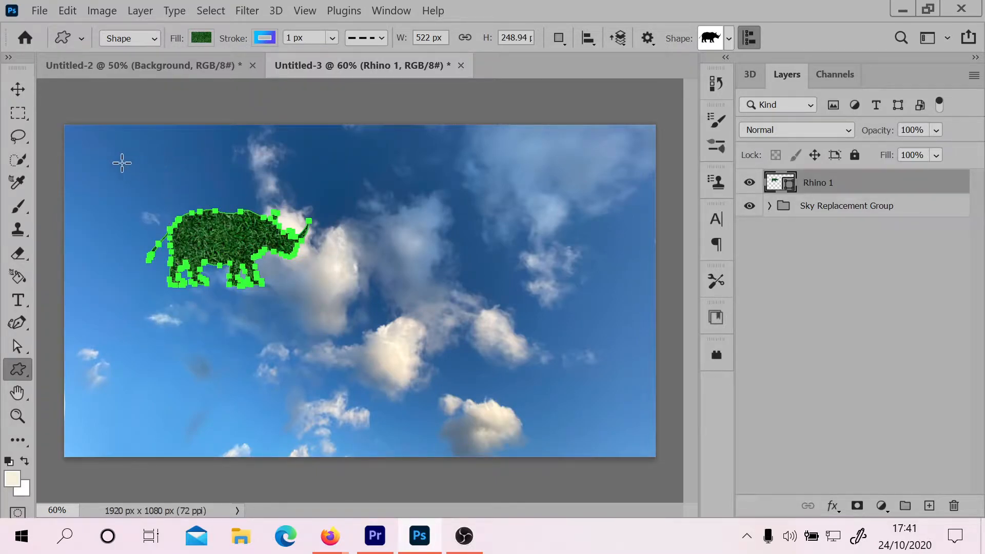
key("v")
left_click_drag(237, 253, 210, 224)
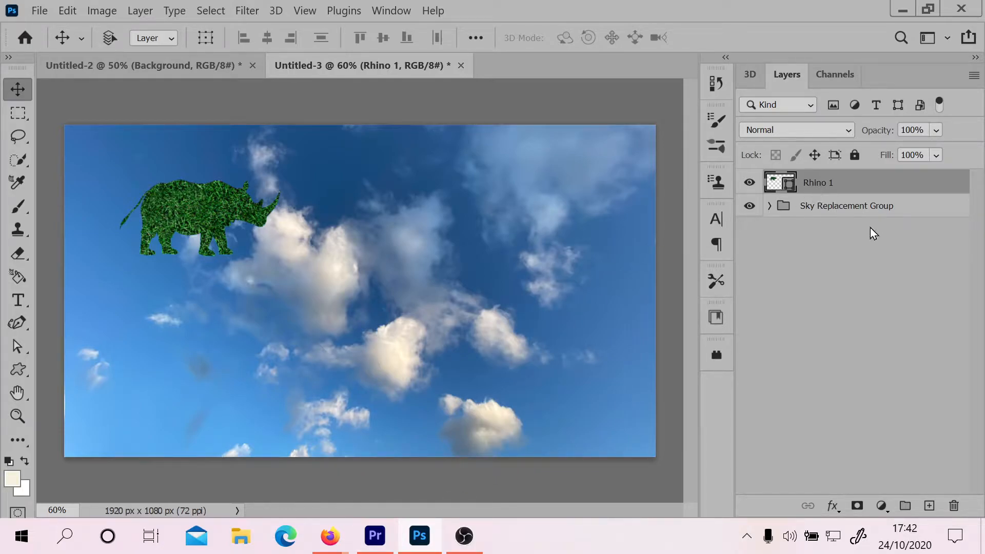
Lock all properties of the Sky Replacement Group and the Rhino 1 layer
left_click(842, 205)
left_click(855, 155)
left_click(850, 183)
left_click(854, 155)
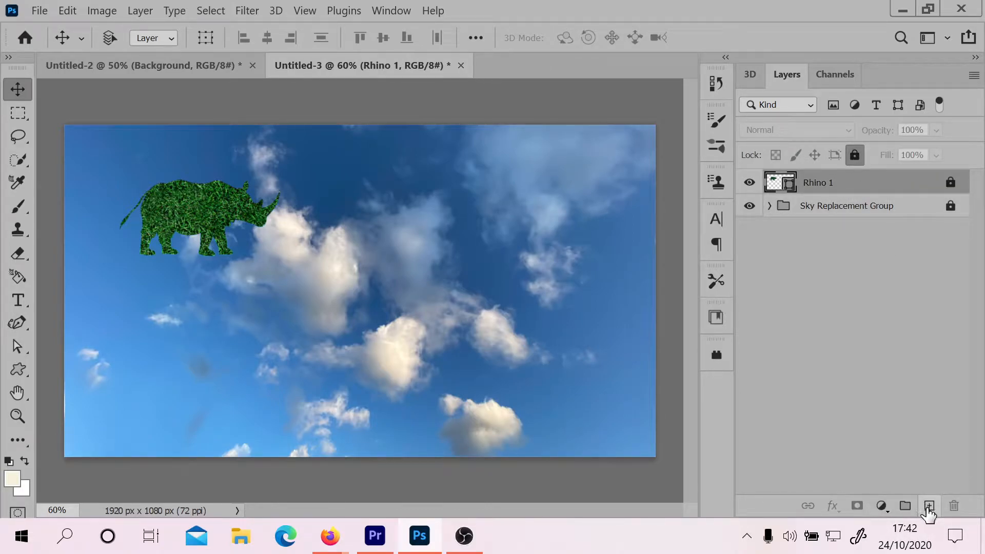
Add an empty layer above Rhino 1 and hide the Rhino 1 layer
left_click(930, 506)
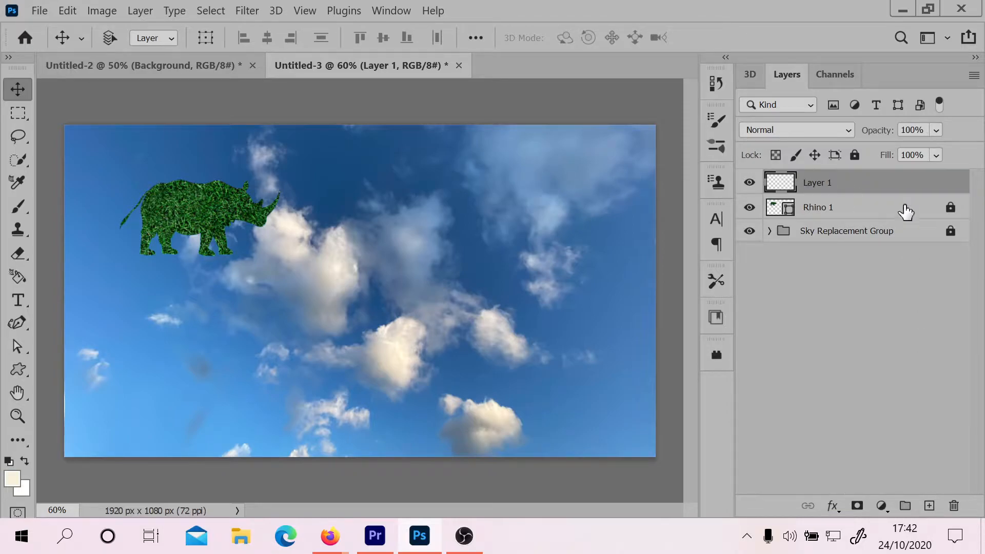
left_click(749, 208)
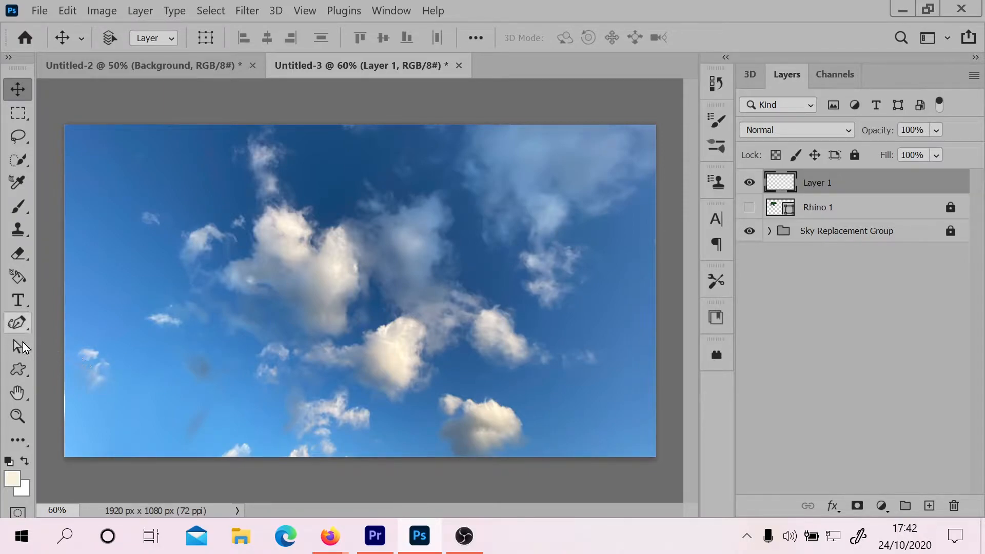
Set up the Curvature Pen Tool with a stroke width of 18.53 px
left_click(23, 329)
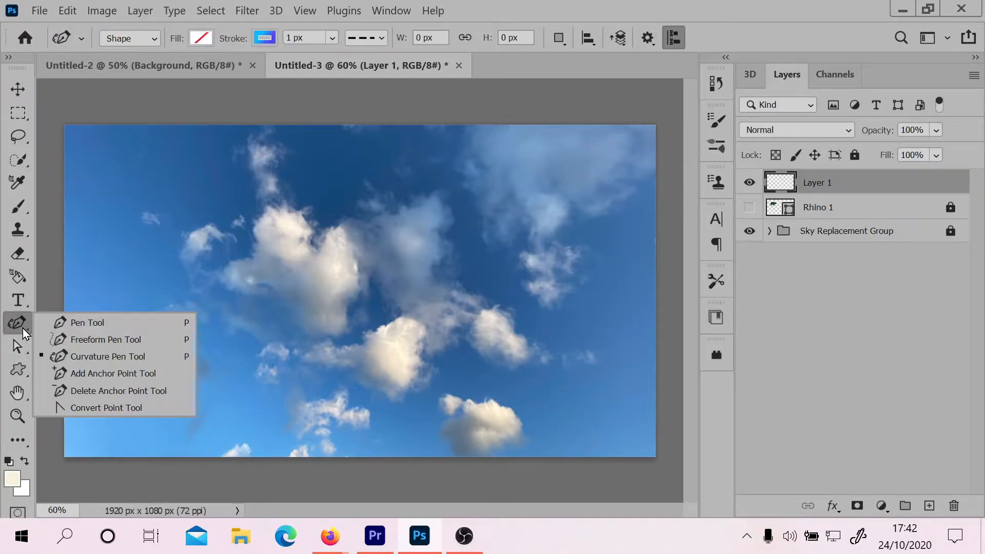
left_click(88, 361)
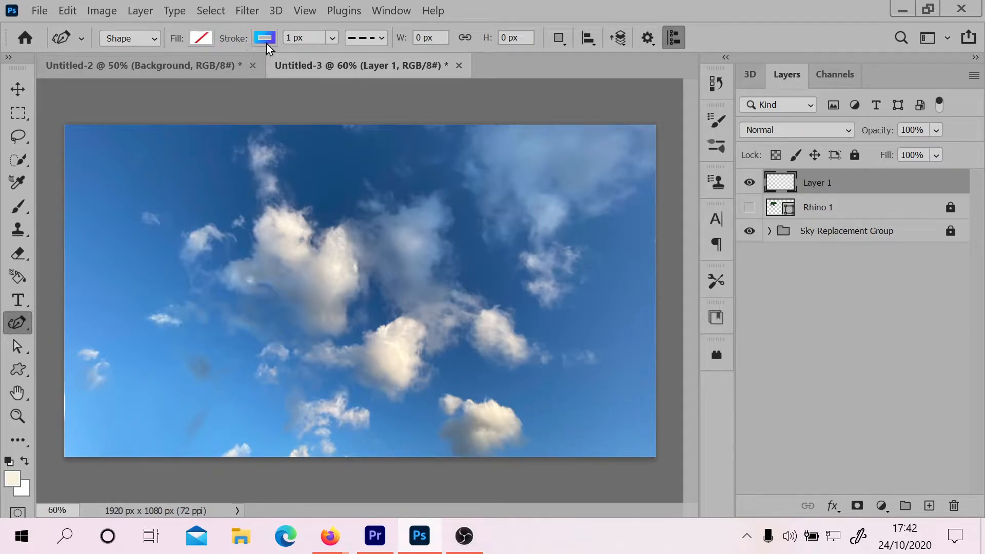
left_click(332, 39)
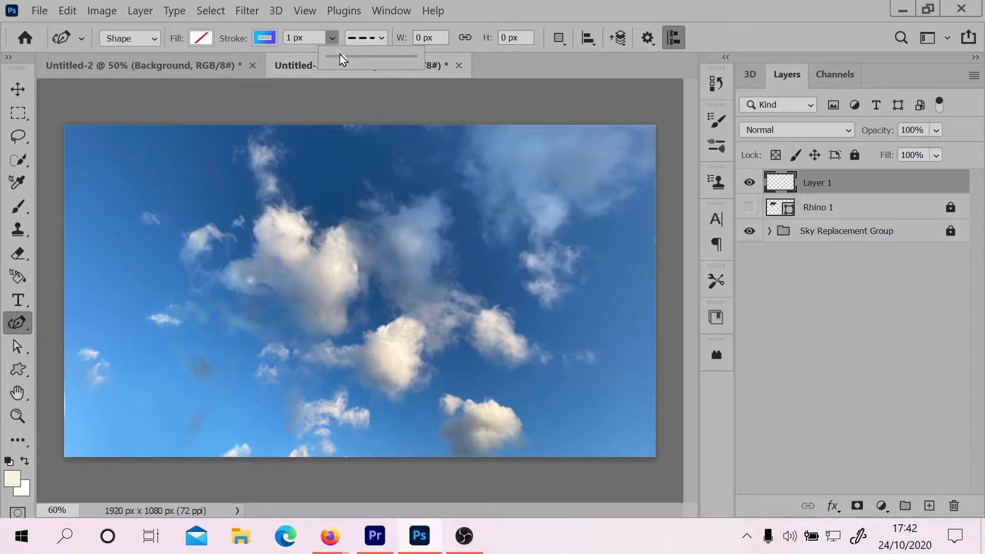
mouse_move(364, 63)
left_mouse_down()
mouse_move(390, 63)
mouse_move(367, 62)
left_mouse_up()
Extend the dashed stroke's custom sequence to dash 4, gap 2, dash 4, gap 2, dash 4
left_click(381, 38)
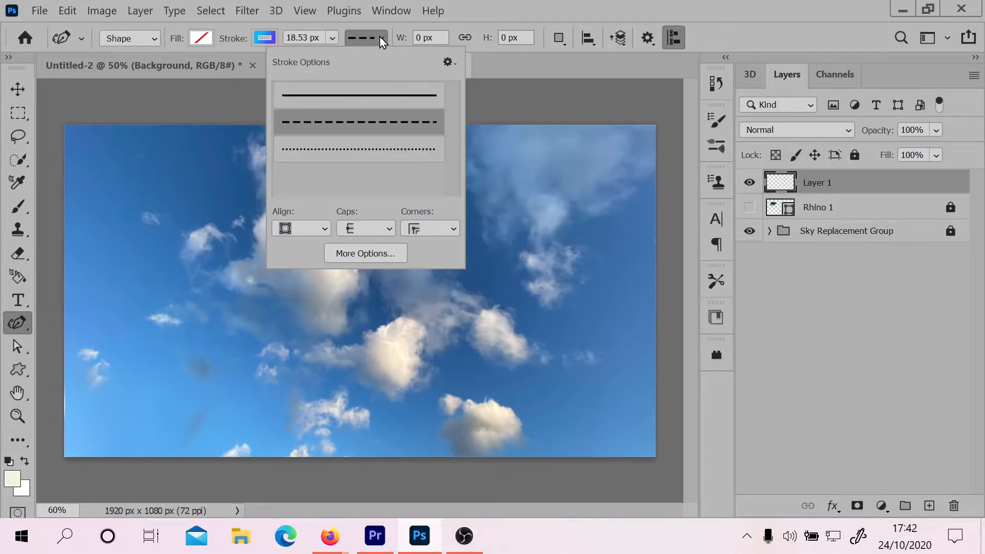
left_click(389, 254)
left_click(464, 229)
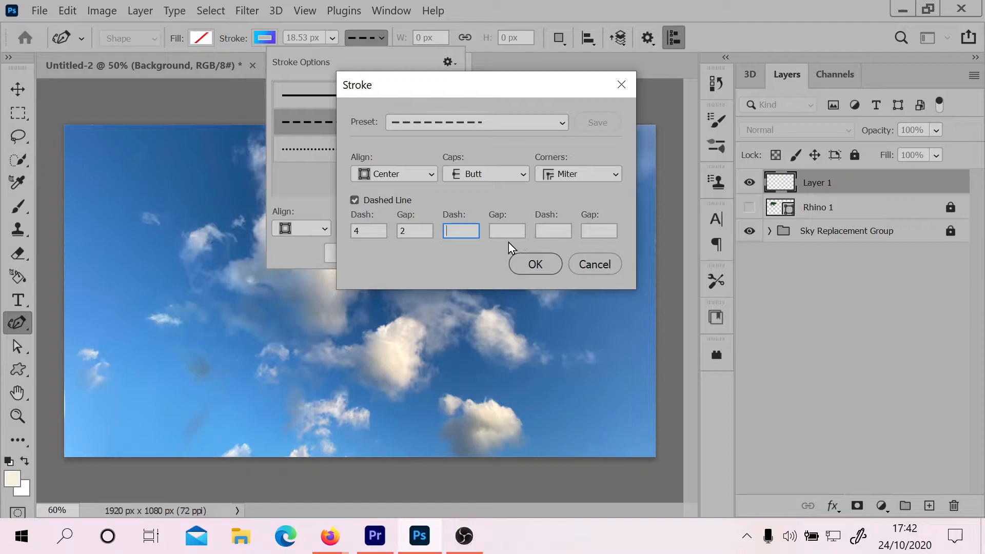
type("4")
left_click(502, 231)
type("2")
left_click(561, 234)
left_click(587, 233)
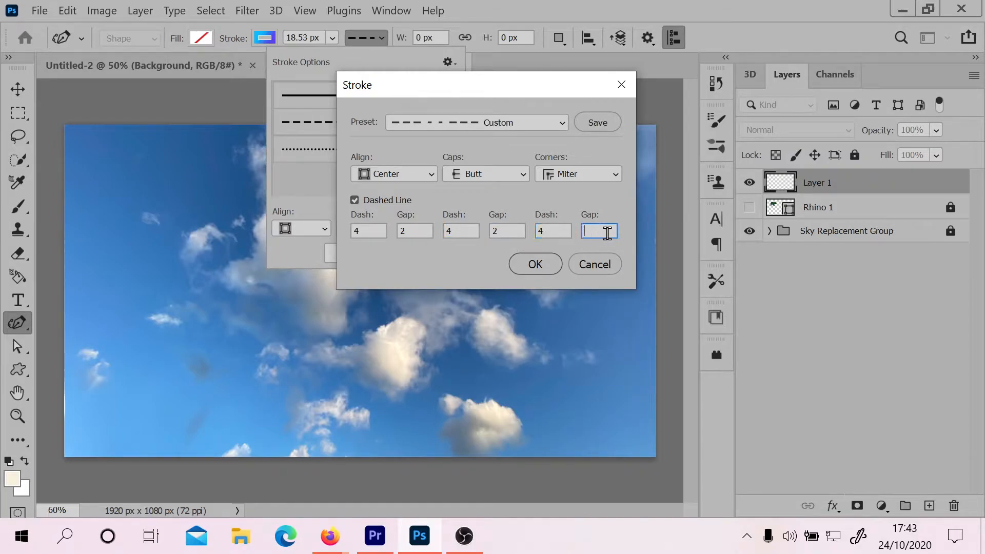
left_click(544, 275)
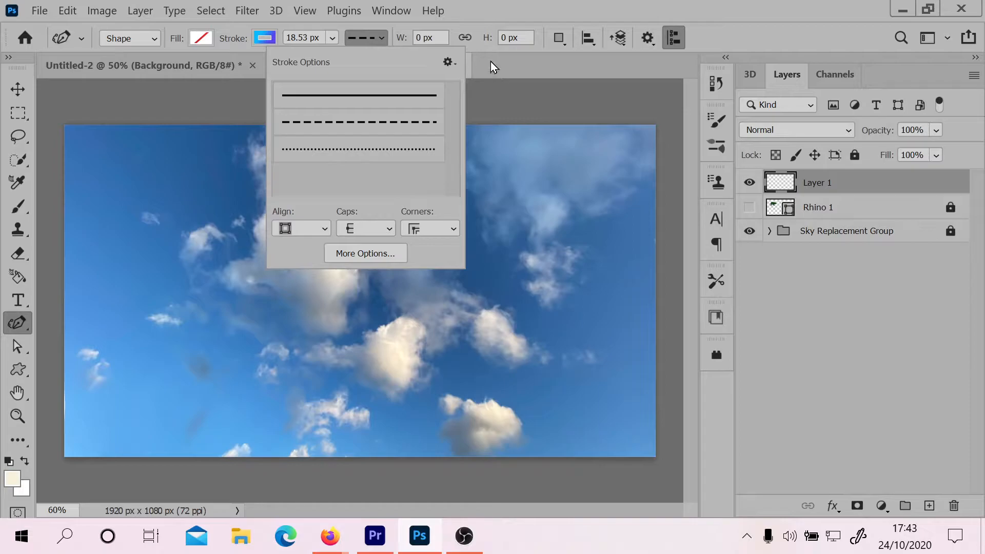
Draw an open six-point dashed curve about 1559 × 762 px that sweeps down across the sky and hooks back up at the right
left_click(142, 214)
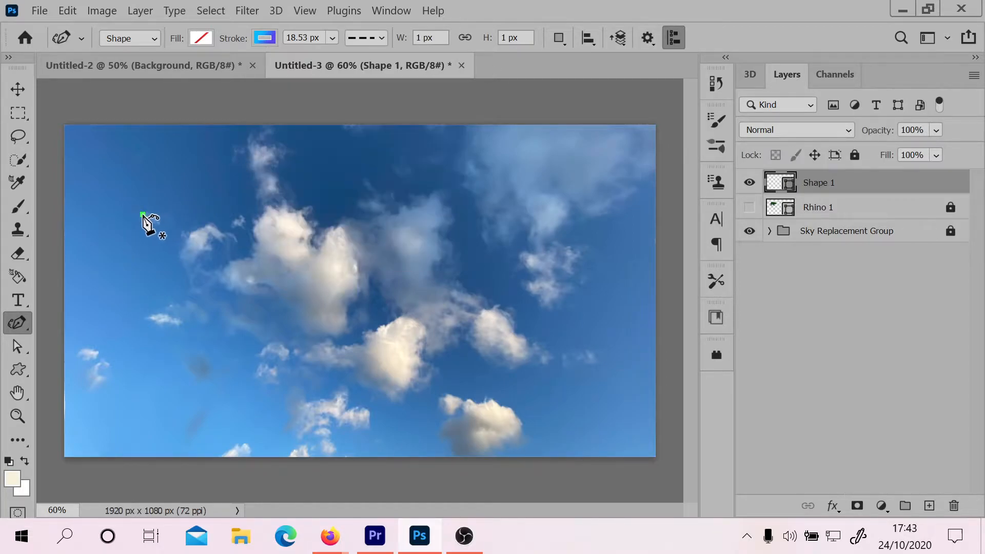
left_click(321, 226)
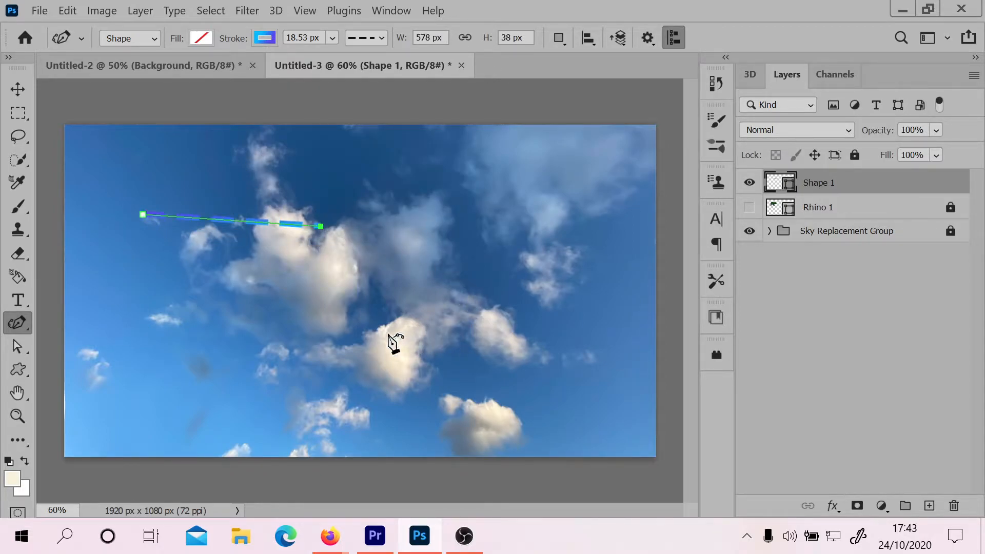
left_click_drag(378, 306, 343, 322)
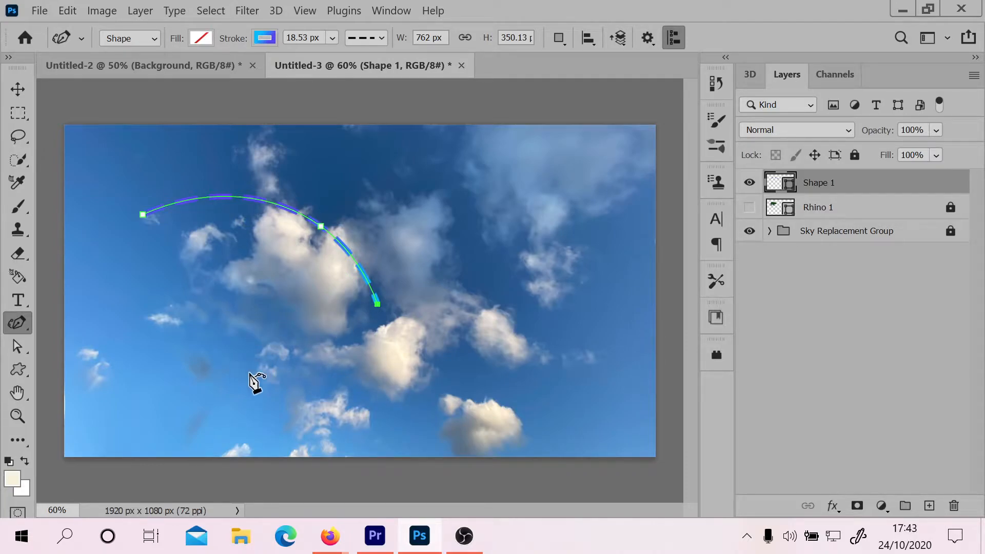
left_click(434, 392)
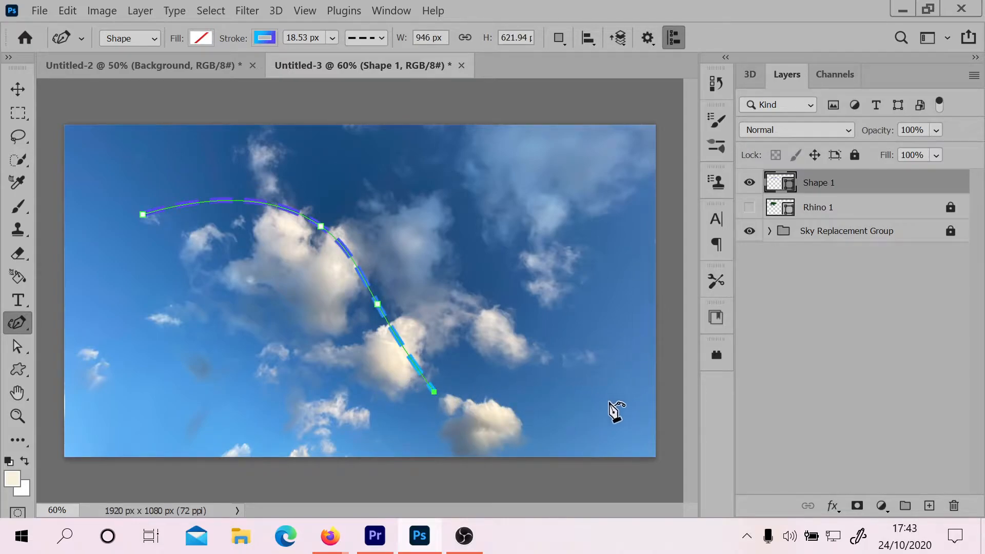
left_click(621, 412)
left_click(506, 272)
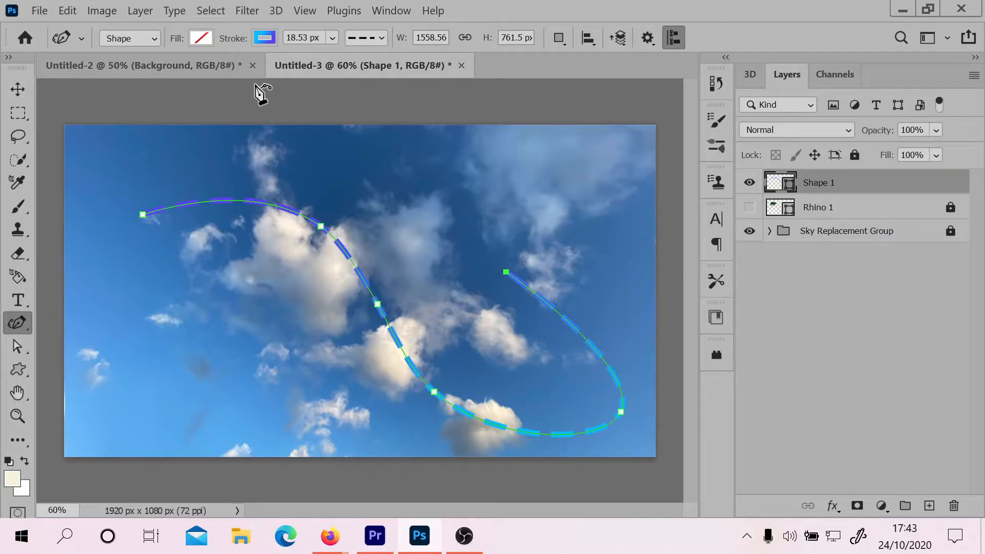
Change the curve's stroke to the orange-pink-purple gradient from the Reds set
left_click(264, 39)
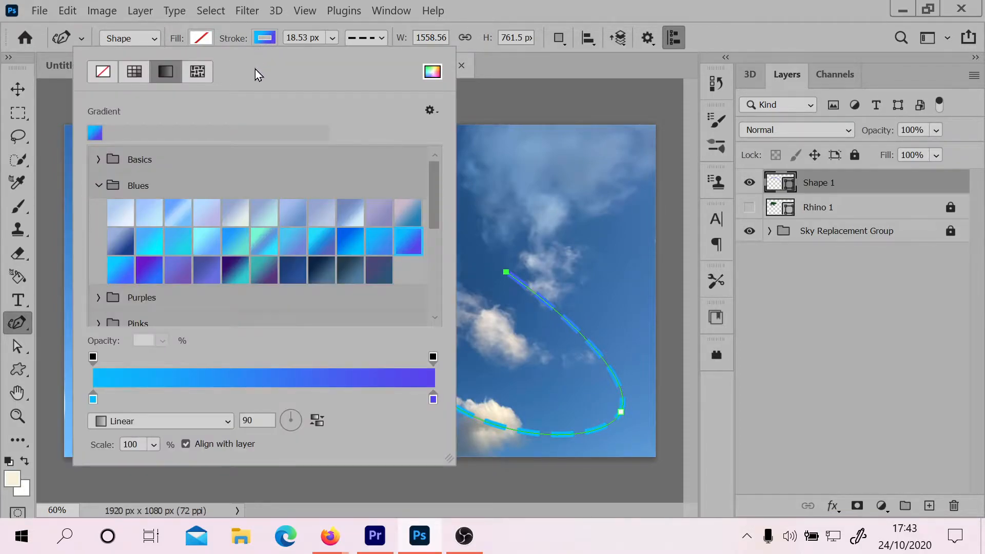
left_click(99, 186)
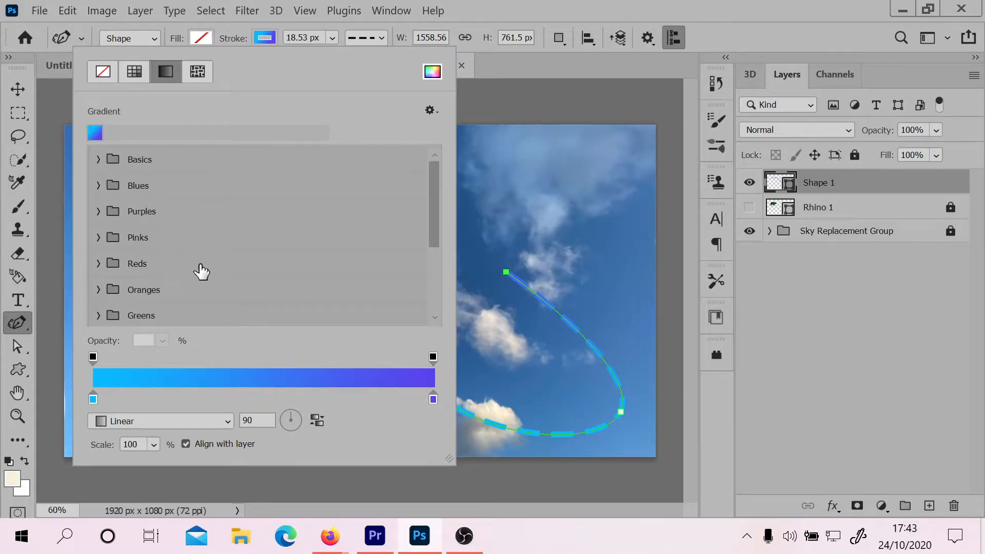
left_click(98, 263)
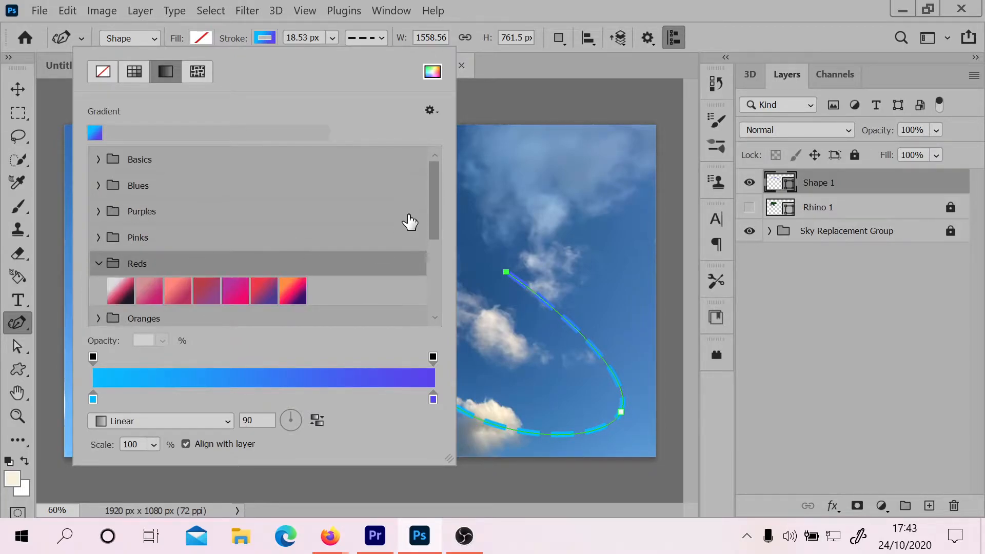
left_click_drag(429, 207, 430, 250)
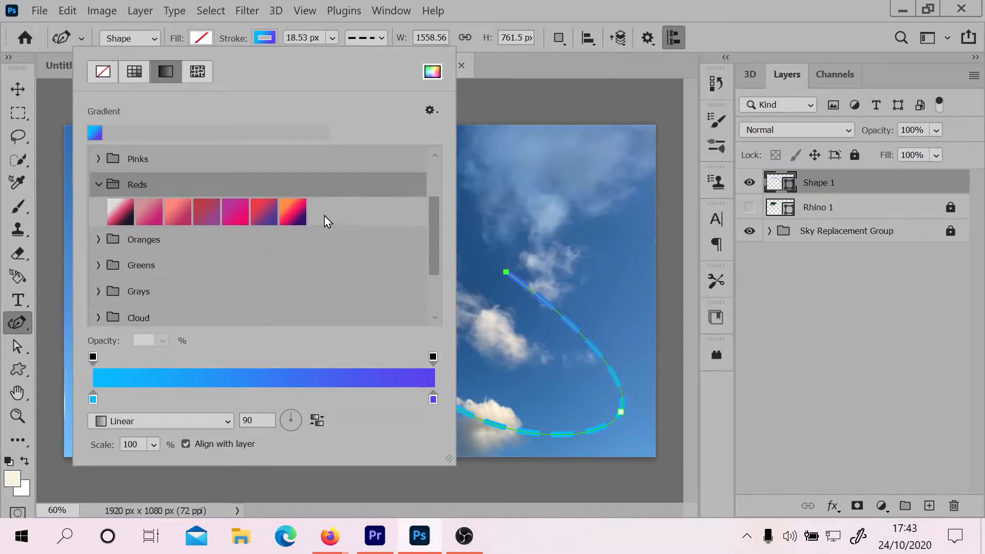
left_click(295, 210)
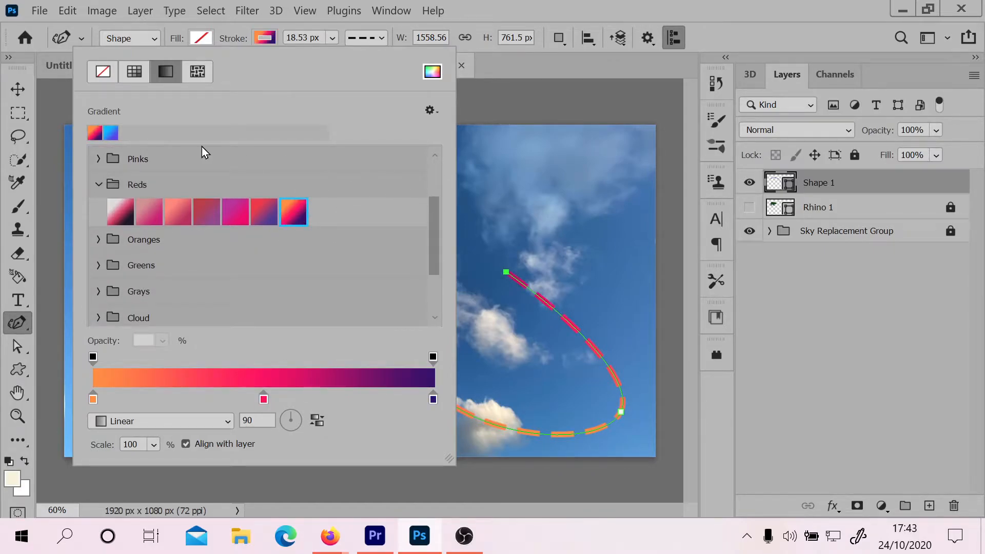
left_click(236, 39)
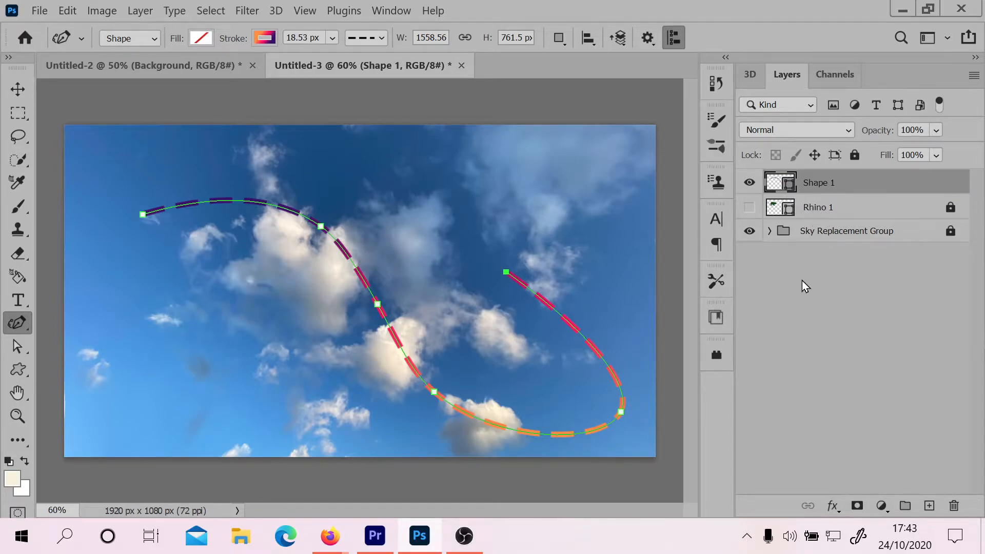
Show the Rhino 1 layer, toggle the visibility of both shape layers to compare them, and leave both visible with no layer selected
left_click(750, 208)
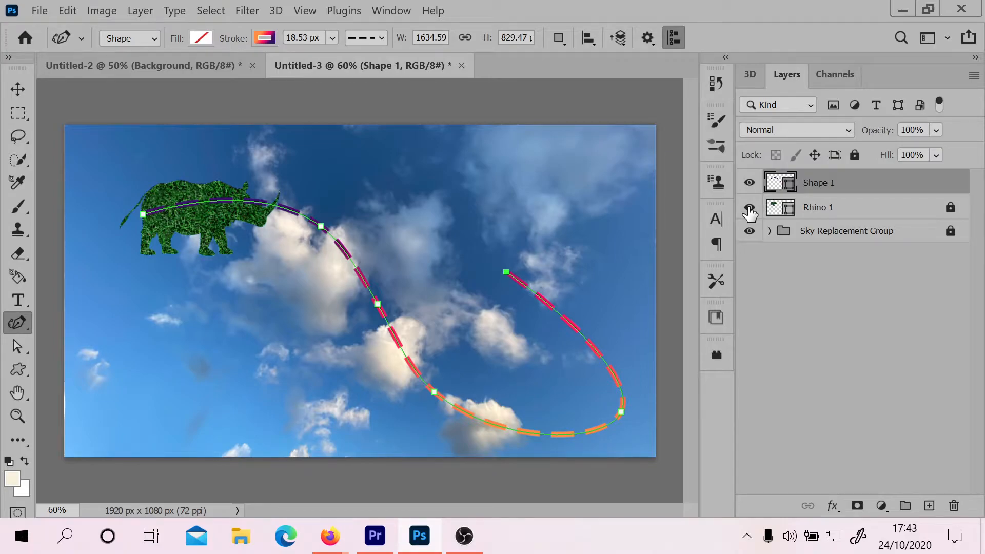
left_click(749, 184)
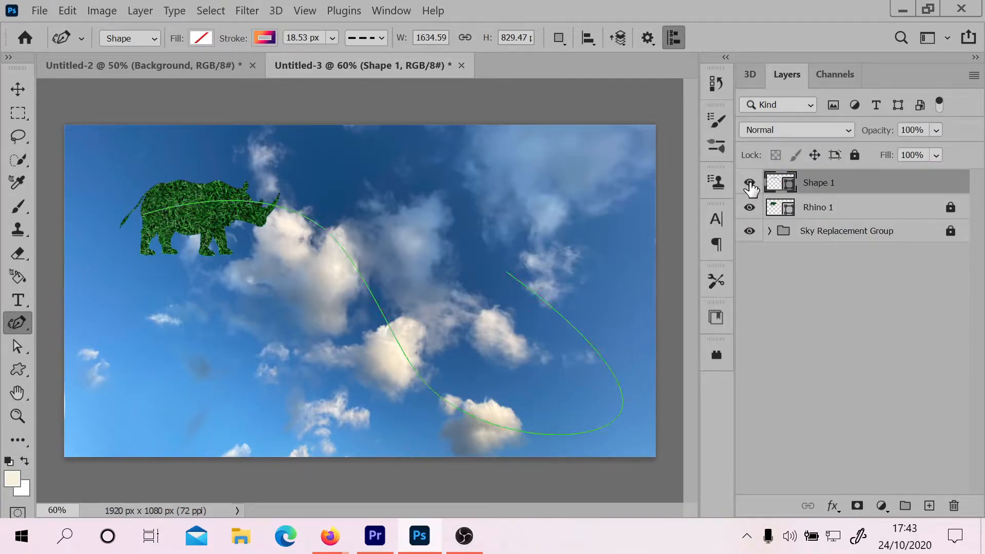
left_click(750, 184)
left_click(751, 210)
left_click(750, 210)
left_click(750, 184)
left_click(750, 184)
left_click(826, 281)
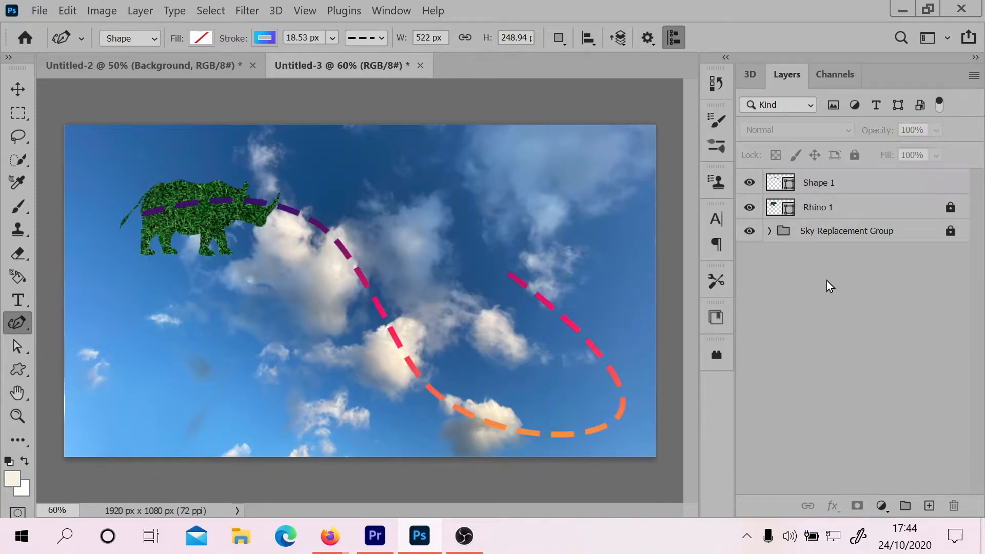
Save the layered document as rhinoshape.psd on the Desktop in Photoshop format
key("ctrl+s")
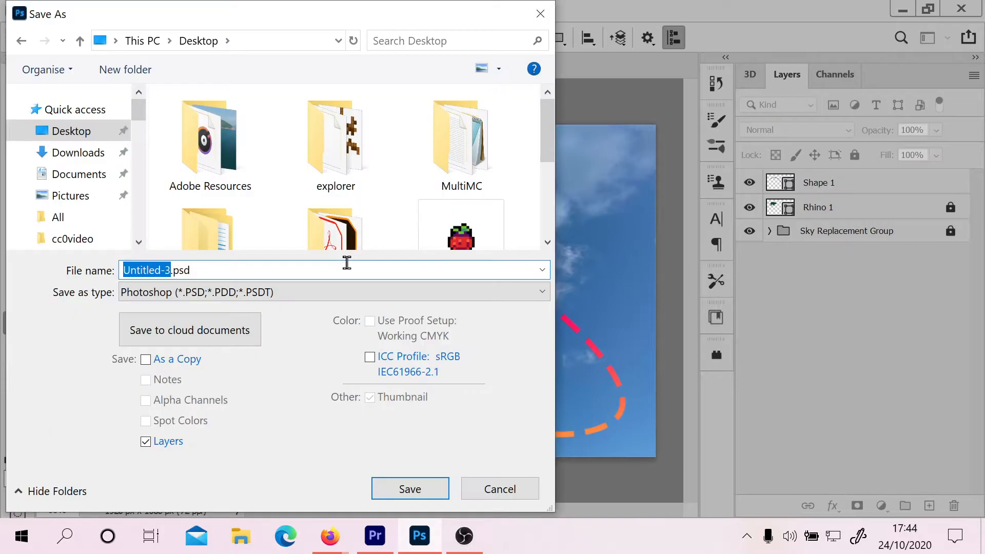
type("rhinoshape")
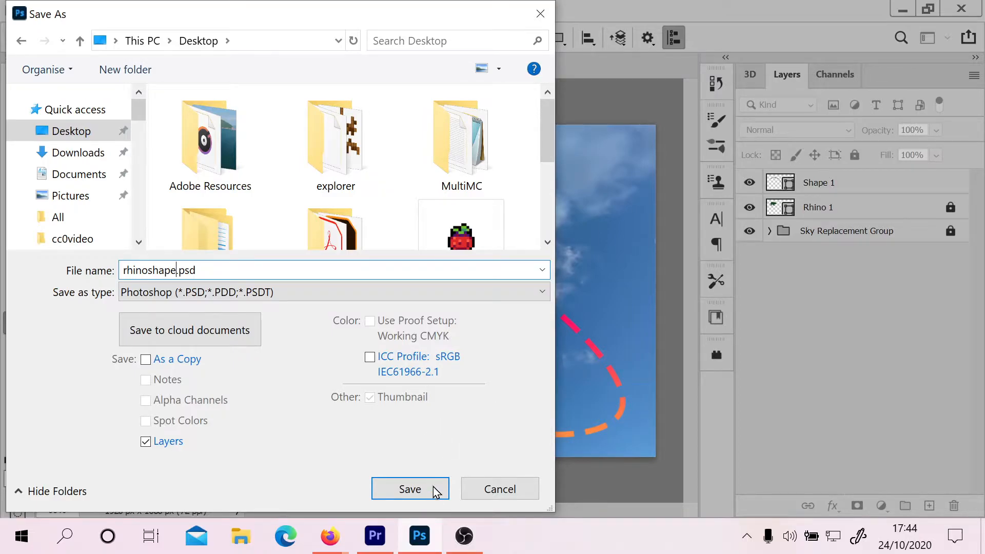
left_click(417, 494)
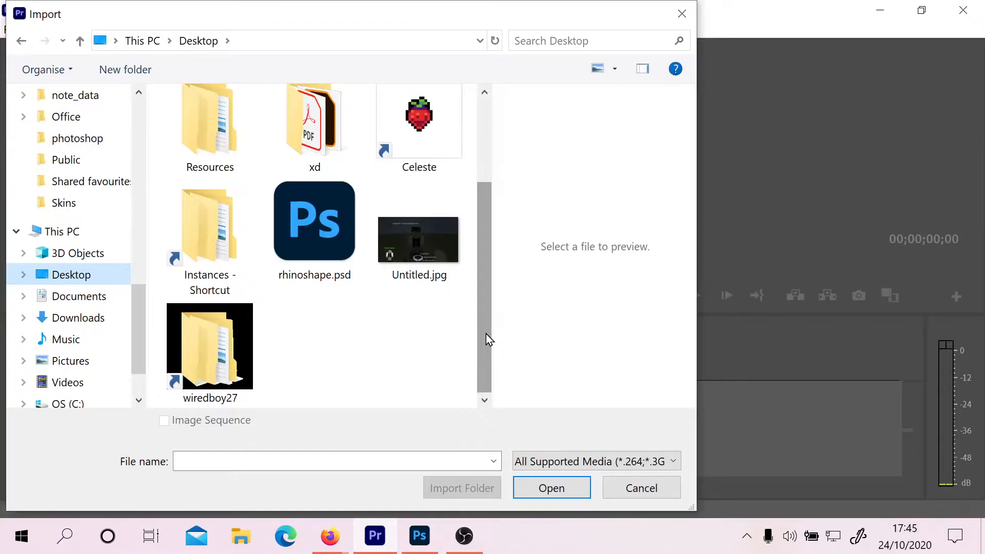
In Premiere Pro, import rhinoshape.psd from the Desktop as a sequence with footage dimensions set to Document Size
left_click(307, 251)
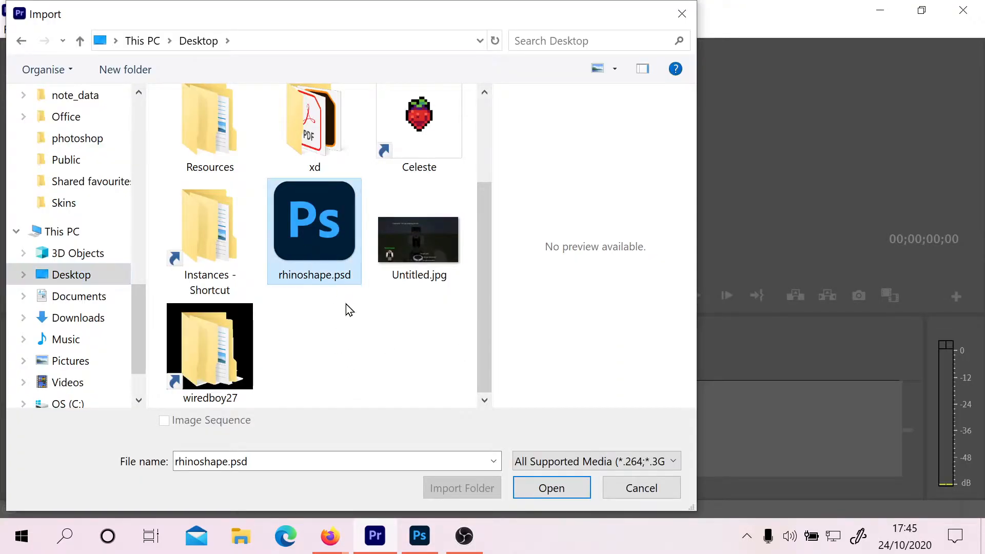
double_click(323, 240)
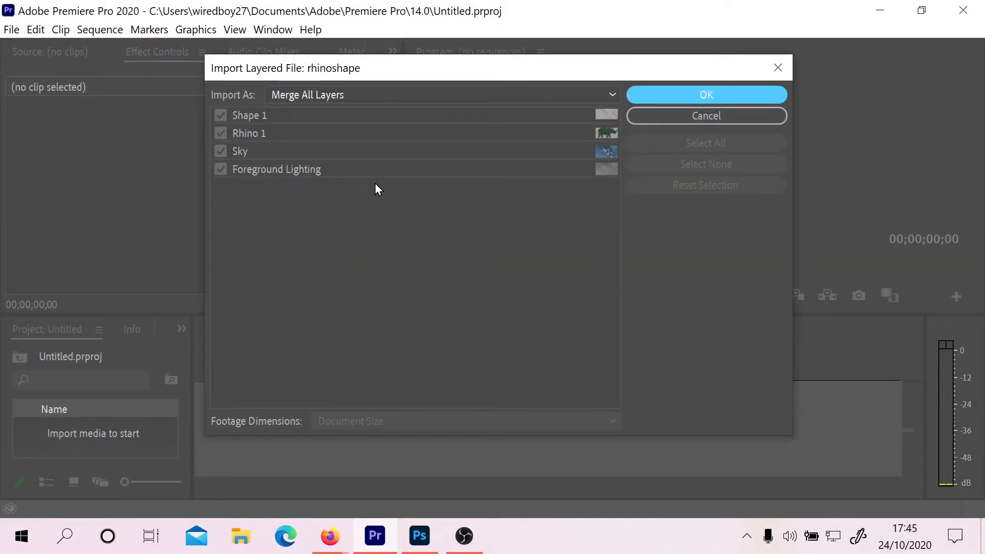
left_click(329, 97)
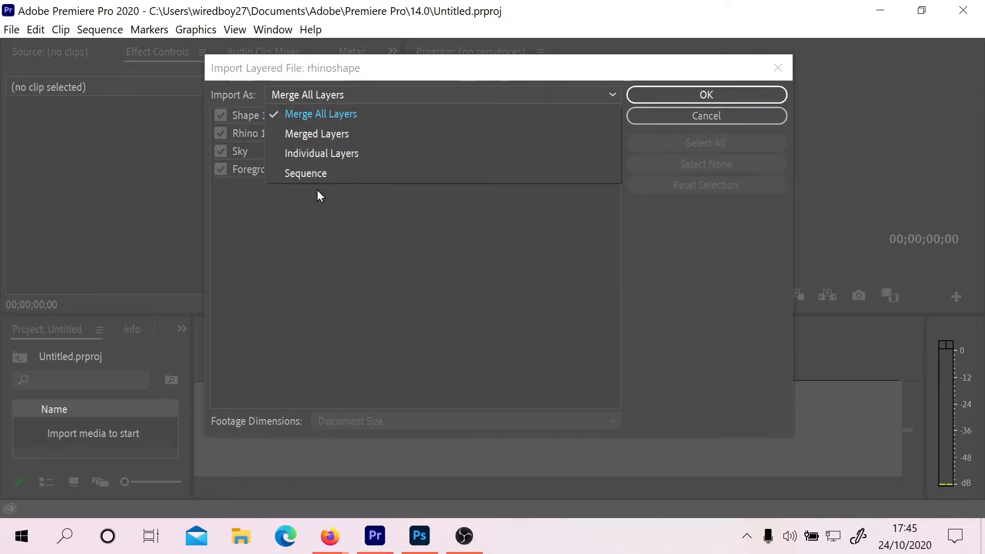
left_click(318, 173)
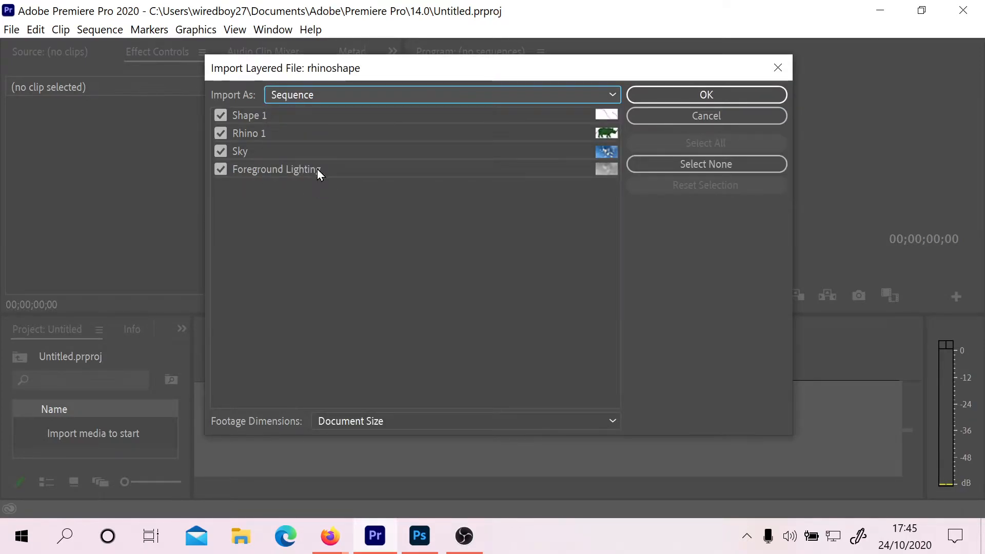
left_click(440, 420)
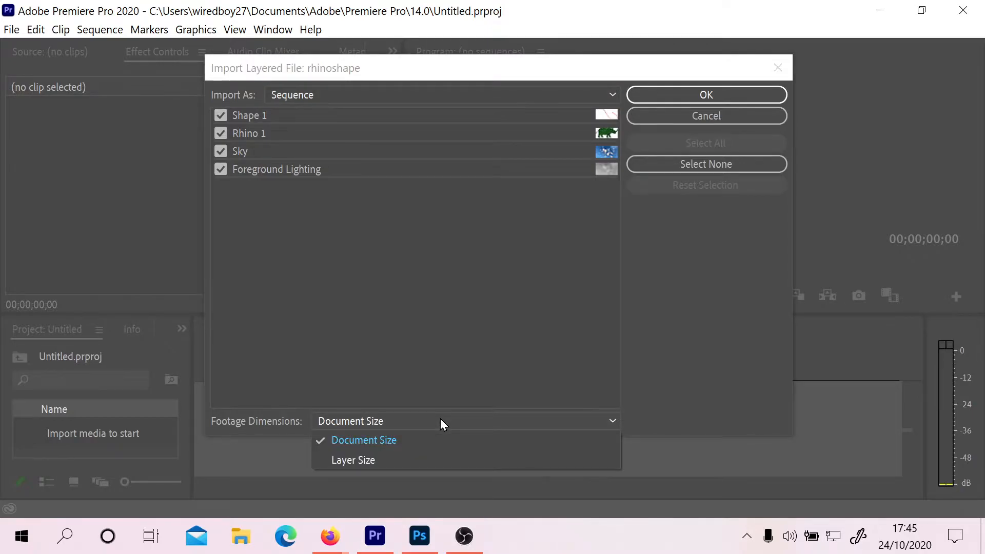
left_click(440, 418)
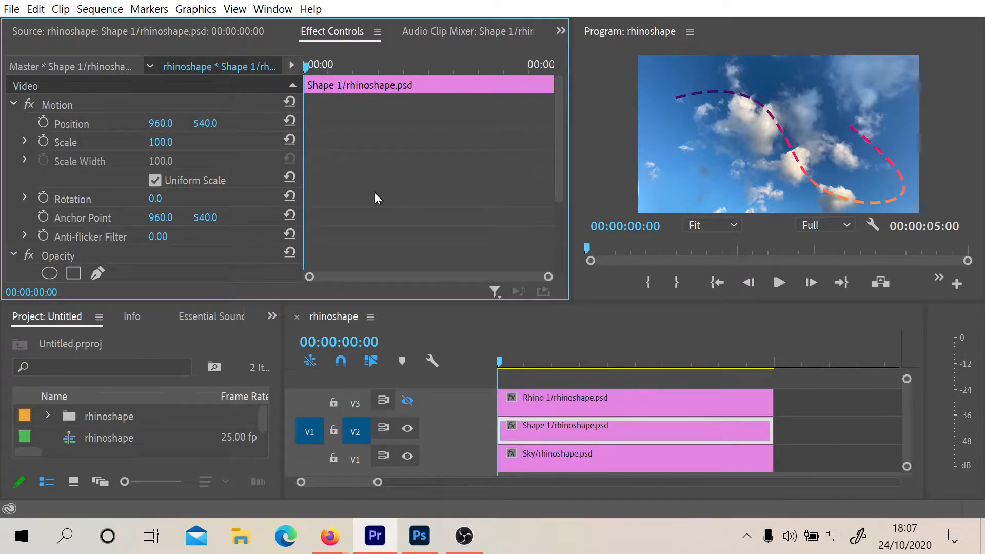
Add a rectangular opacity mask to the Shape 1 clip and move it over the dark purple start of the dashed line
mouse_move(557, 131)
left_mouse_down()
mouse_move(557, 169)
mouse_move(558, 113)
left_mouse_up()
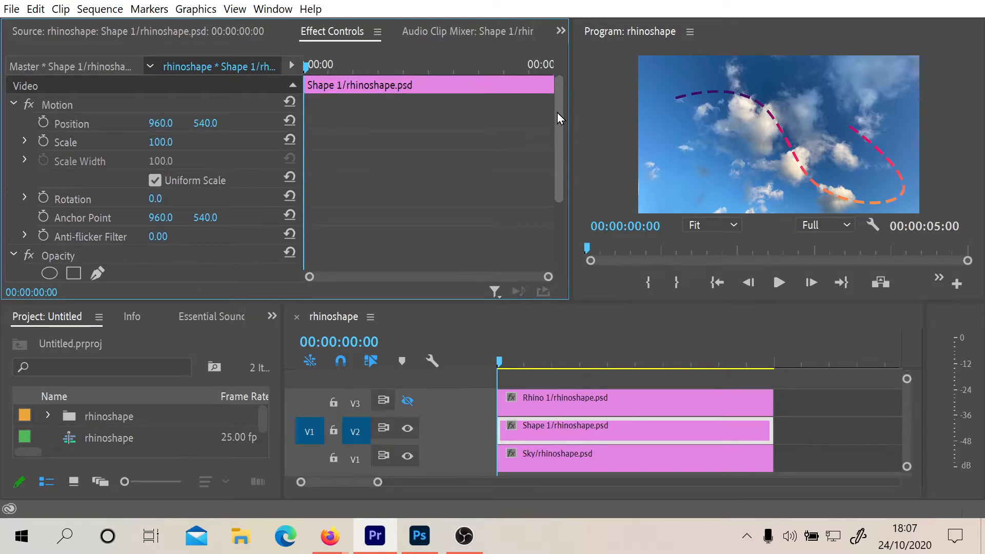
left_click_drag(557, 112, 558, 191)
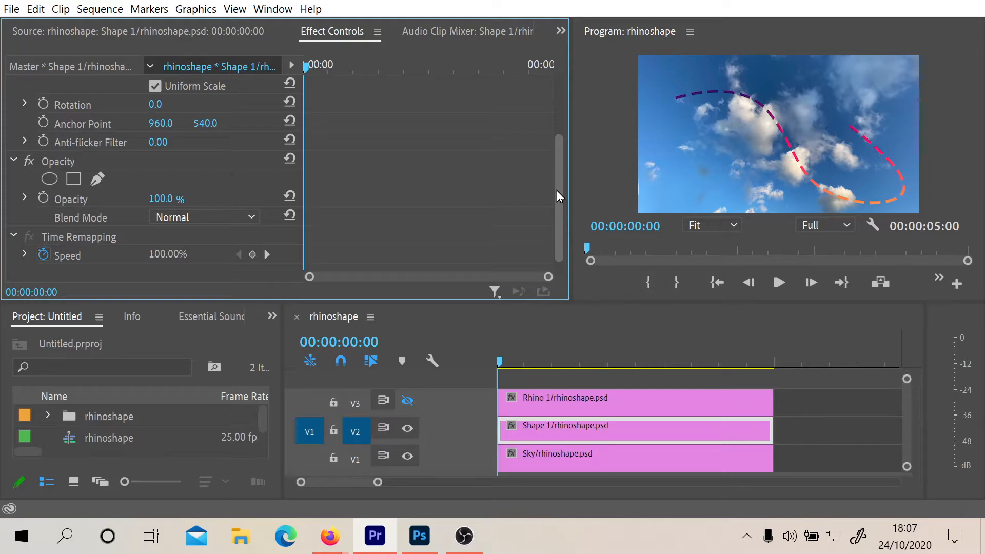
left_click_drag(557, 190, 557, 223)
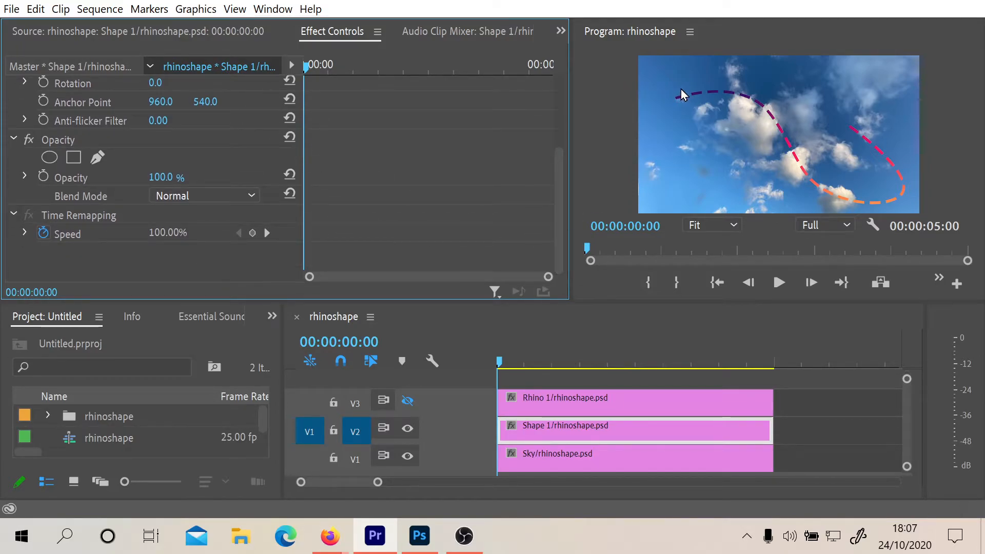
left_click(408, 401)
left_click(408, 401)
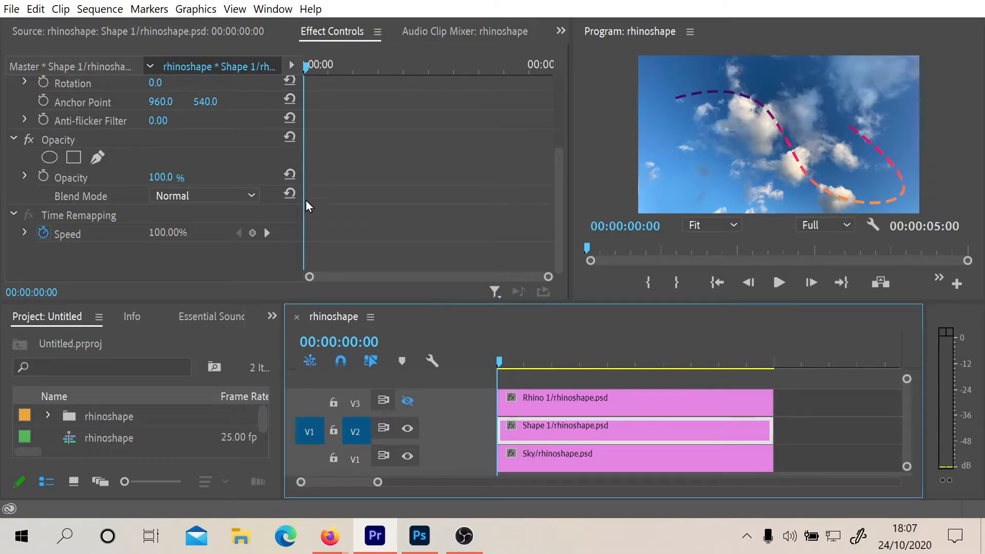
left_click(73, 162)
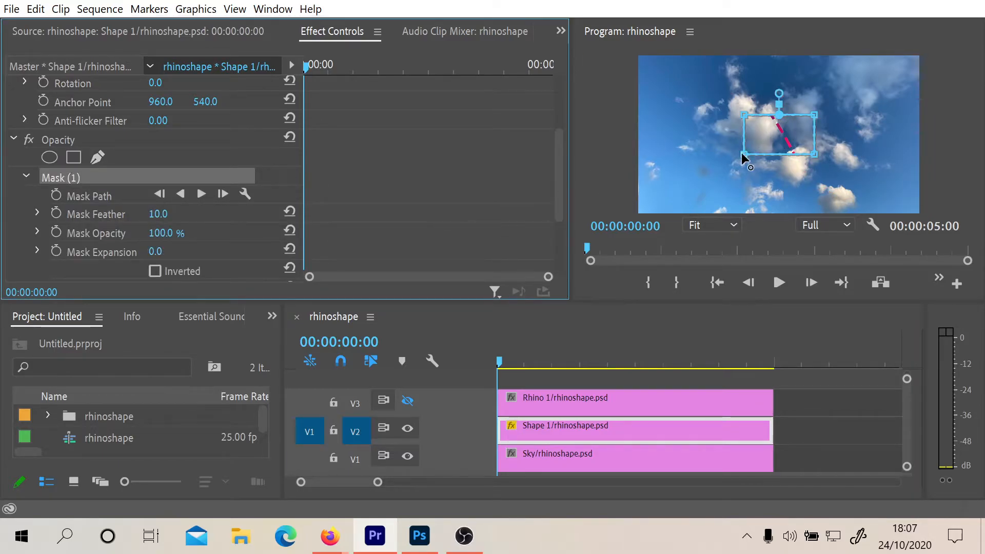
left_click_drag(748, 136, 692, 84)
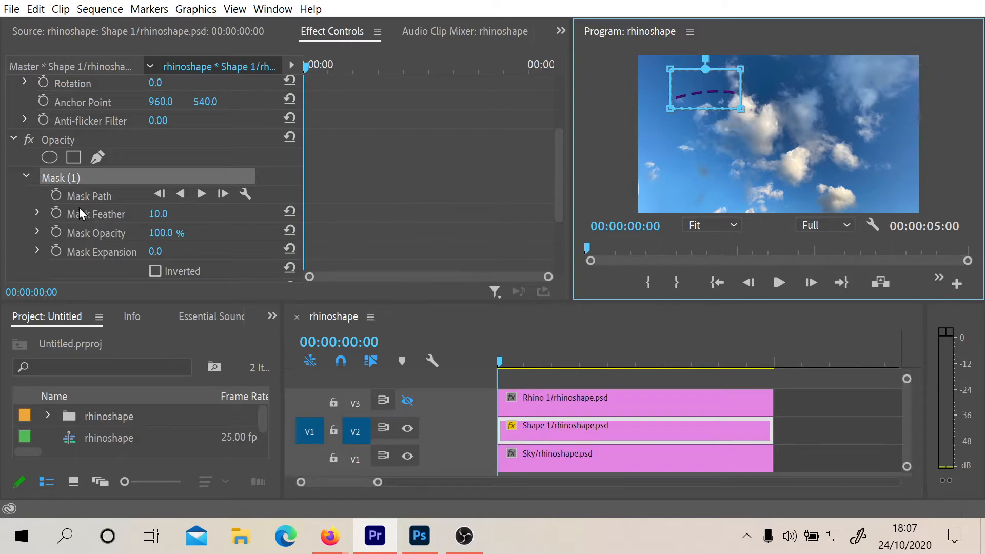
Keyframe the mask path at 00:00:00:00 and, at 00:00:01:12, stretch the mask's lower-right corner along the dashed line to the frame's centre
left_click(57, 195)
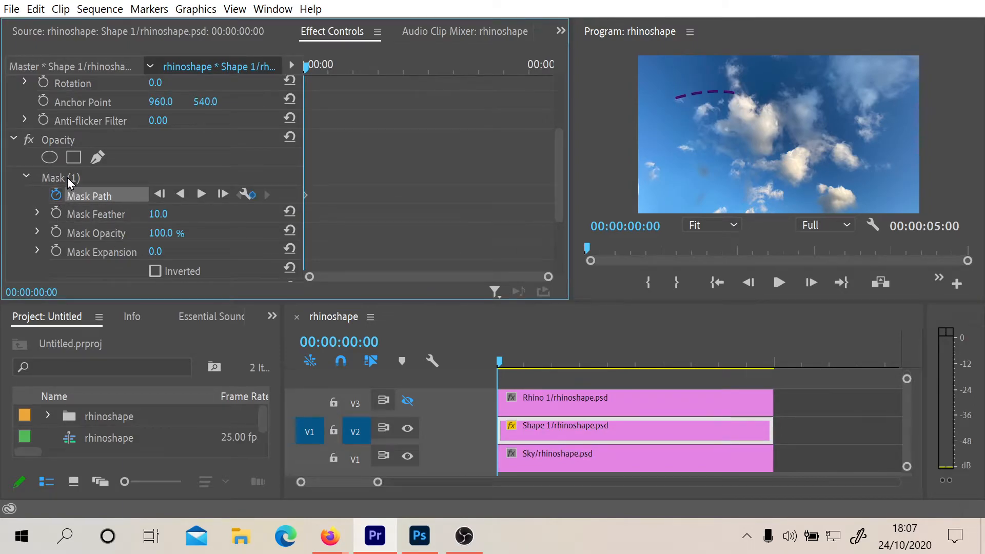
left_click(68, 178)
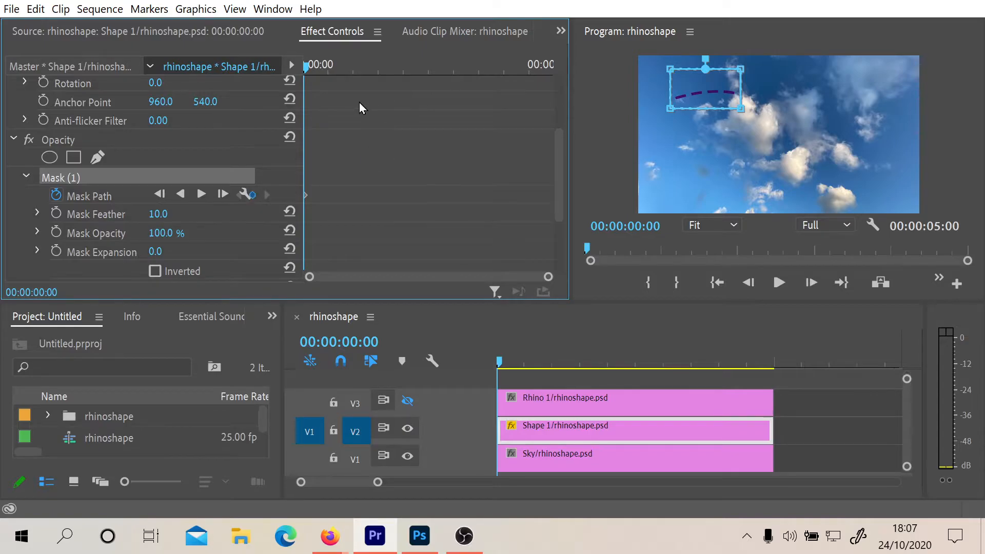
left_click_drag(312, 66, 381, 76)
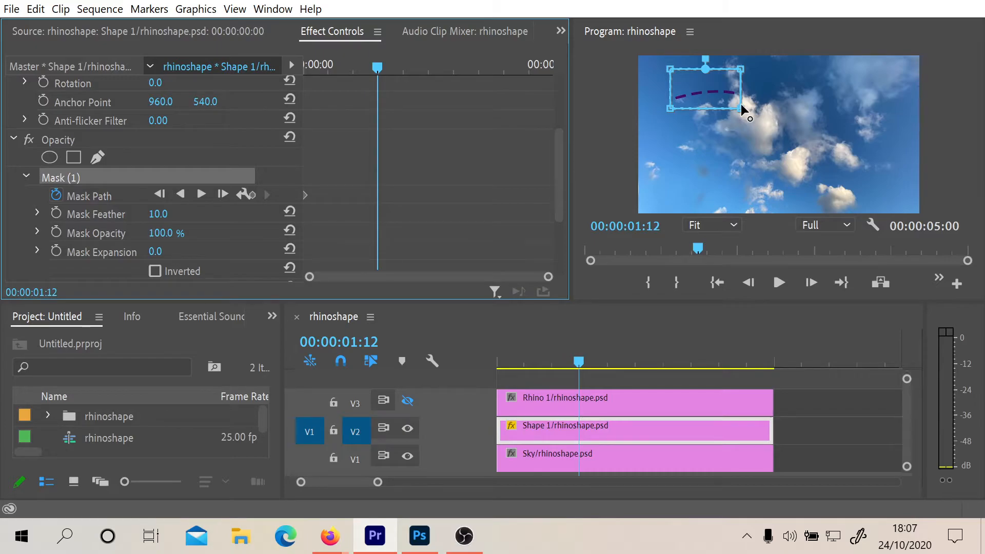
left_click_drag(742, 108, 807, 133)
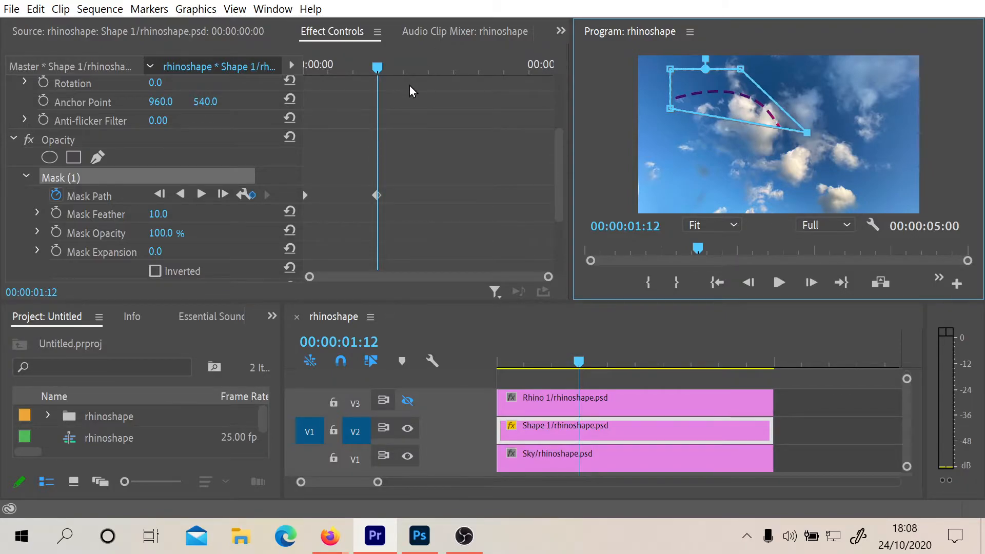
At 00:00:03:00, stretch both lower mask corners down so the mask reveals the line's descent to its first orange dashes
left_click_drag(380, 70, 451, 71)
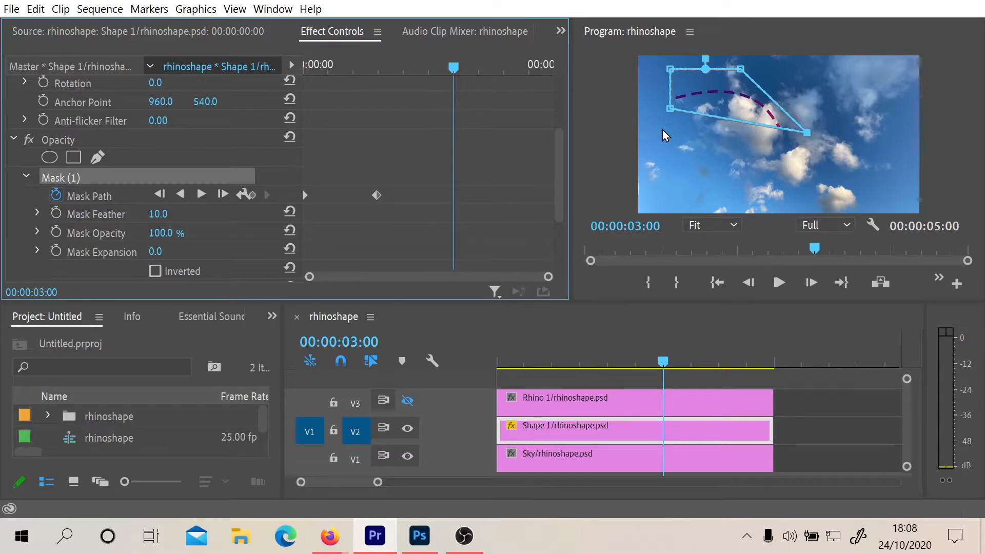
left_click_drag(670, 108, 670, 189)
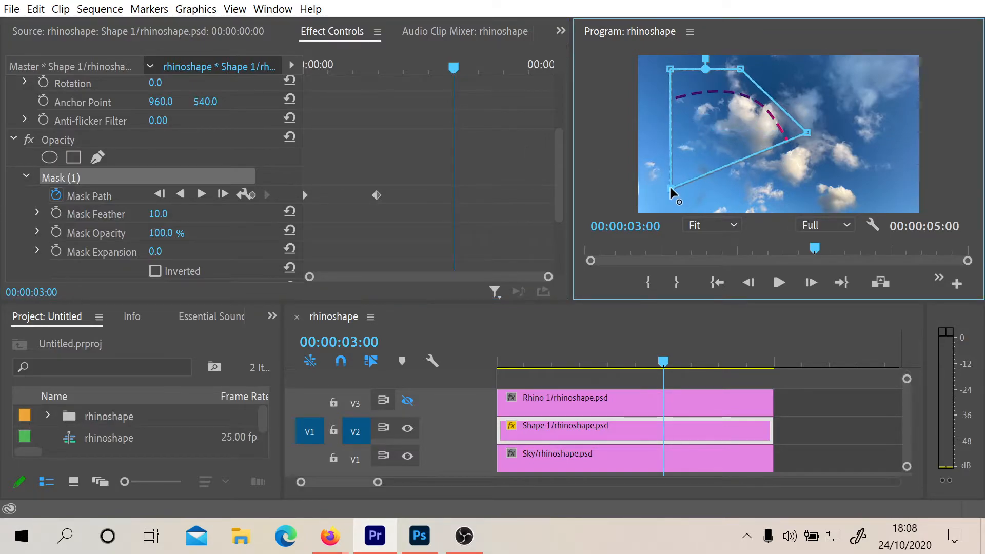
left_click_drag(806, 132, 858, 185)
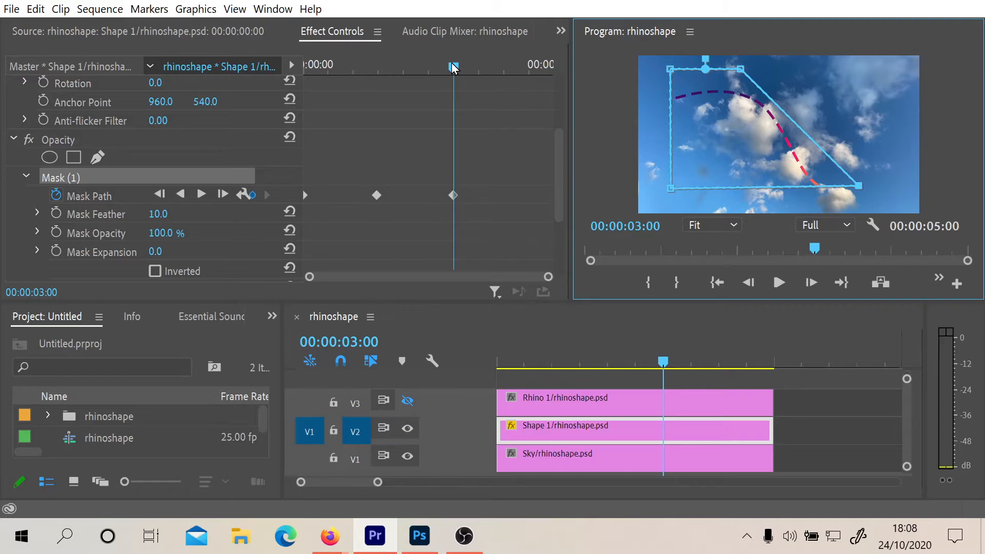
At 00:00:04:24, reshape the mask with its upper-right and both lower corners so it encloses the whole dashed line
left_click_drag(454, 67, 551, 74)
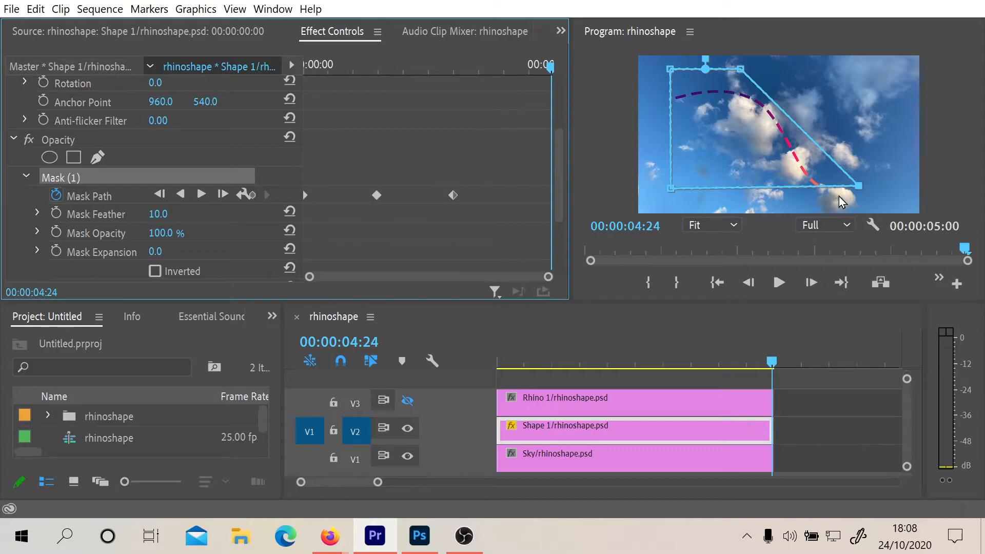
left_click_drag(859, 187, 913, 202)
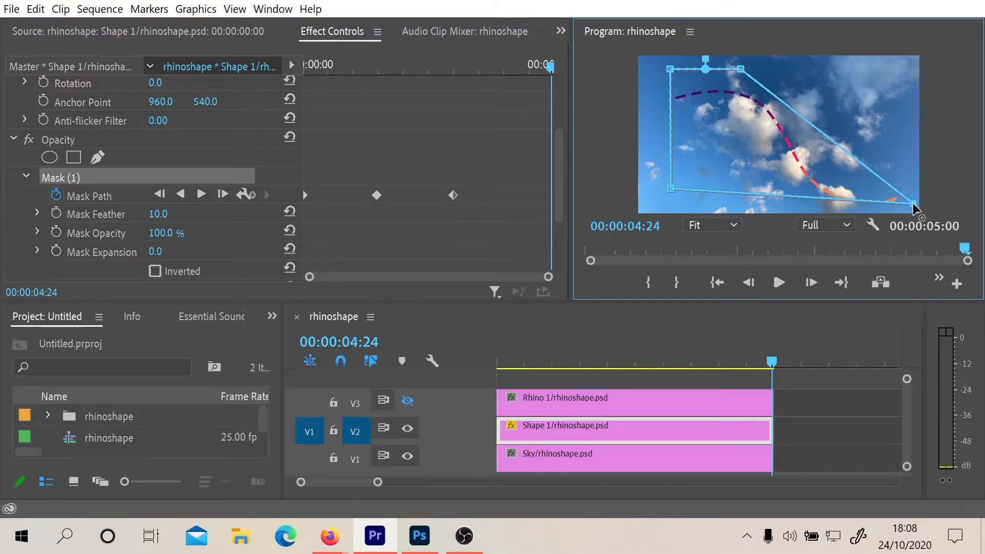
left_click_drag(741, 71, 898, 75)
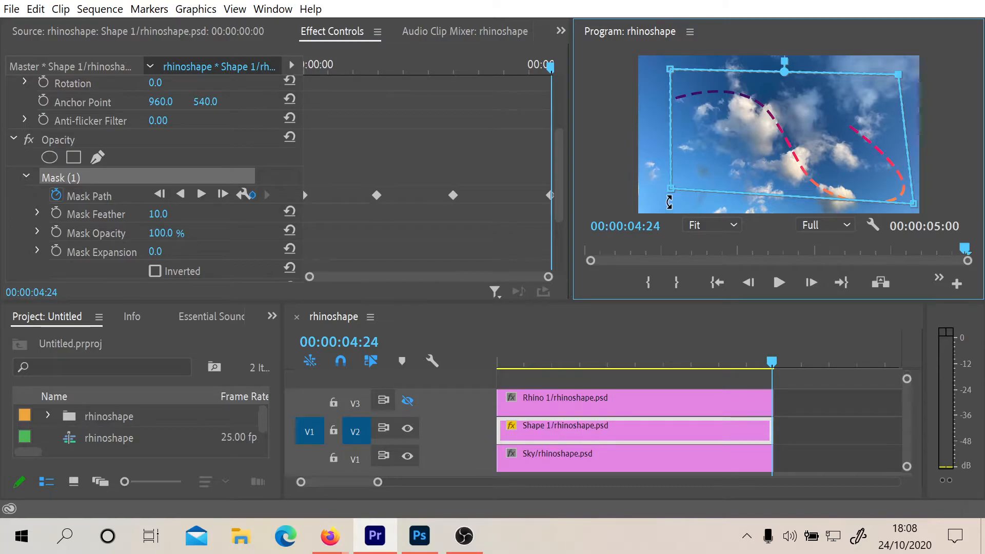
left_click_drag(671, 191, 671, 204)
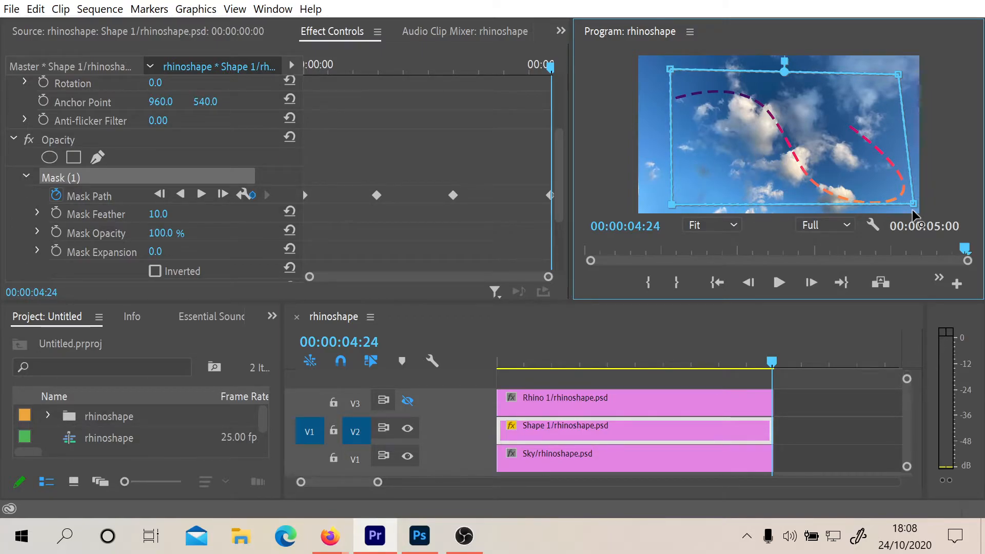
left_click_drag(913, 211, 914, 211)
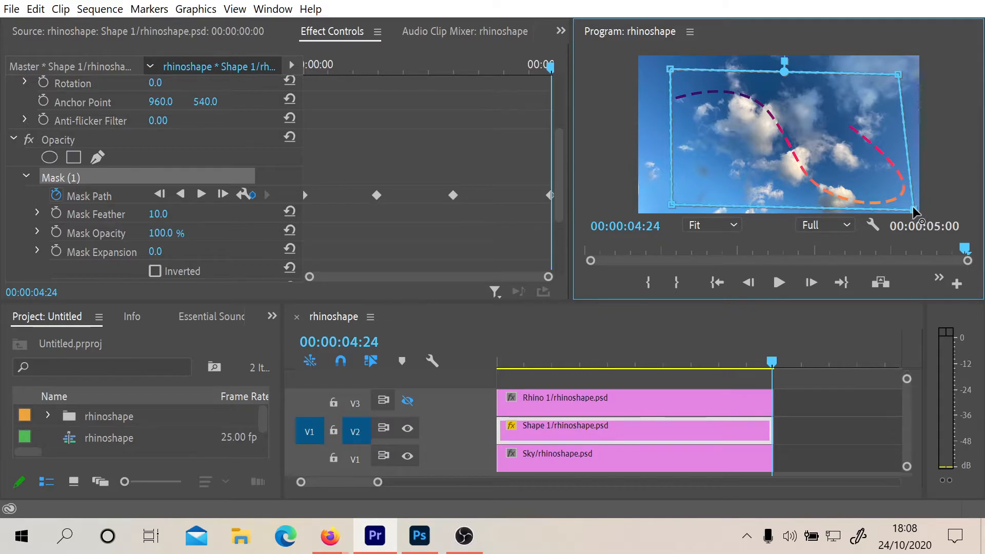
Play the sequence from the start twice to check the dashed line's reveal, and return the playhead to 00:00:00:00
left_click_drag(350, 64, 237, 63)
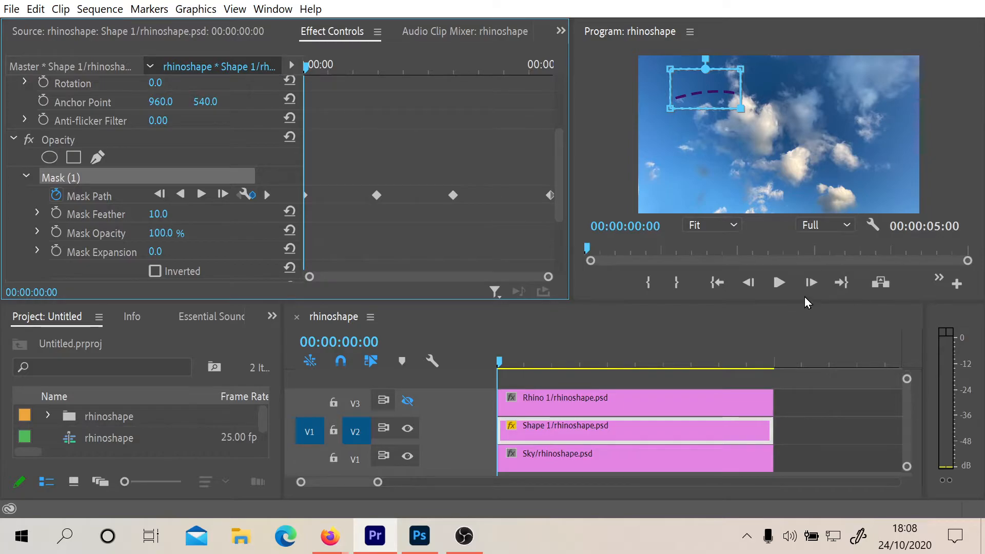
left_click(777, 282)
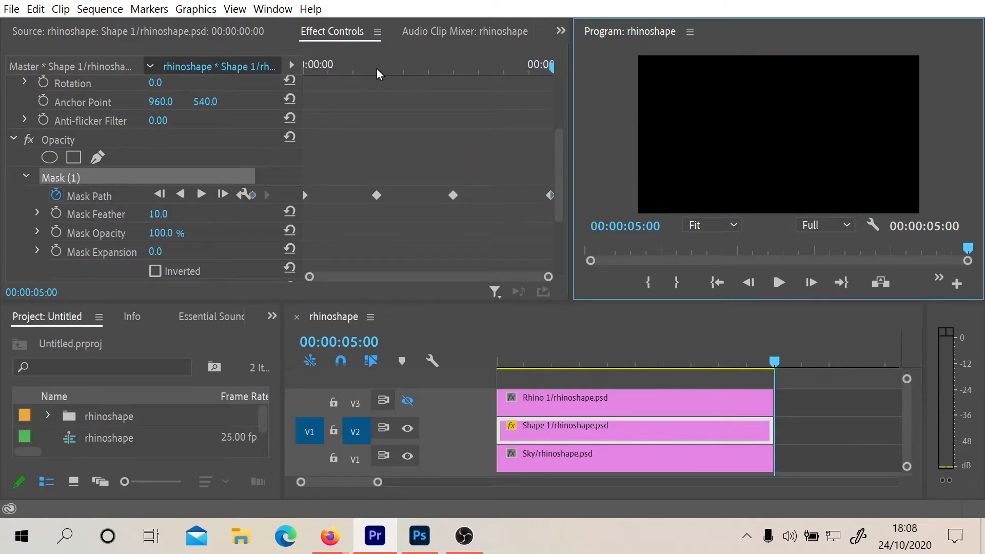
left_click_drag(391, 68, 276, 68)
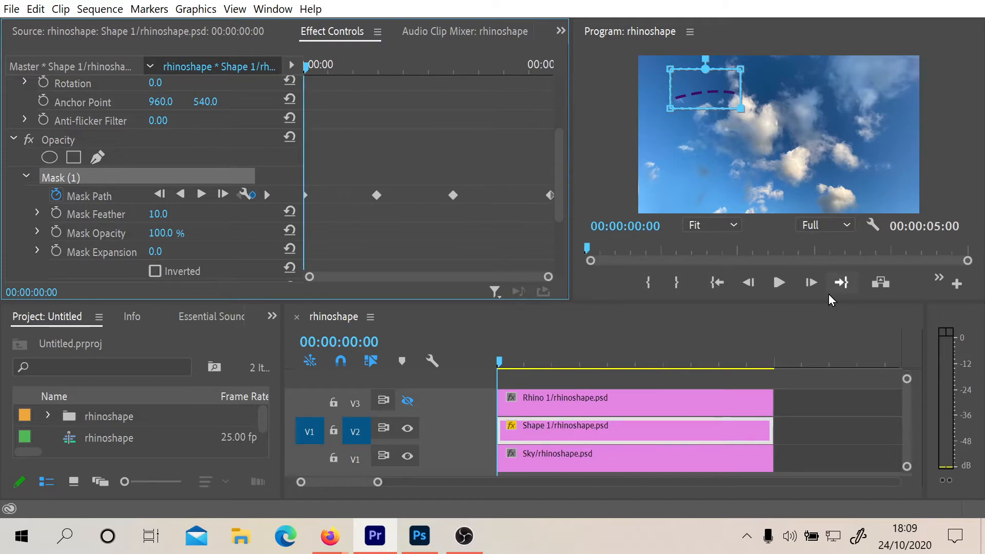
left_click(778, 281)
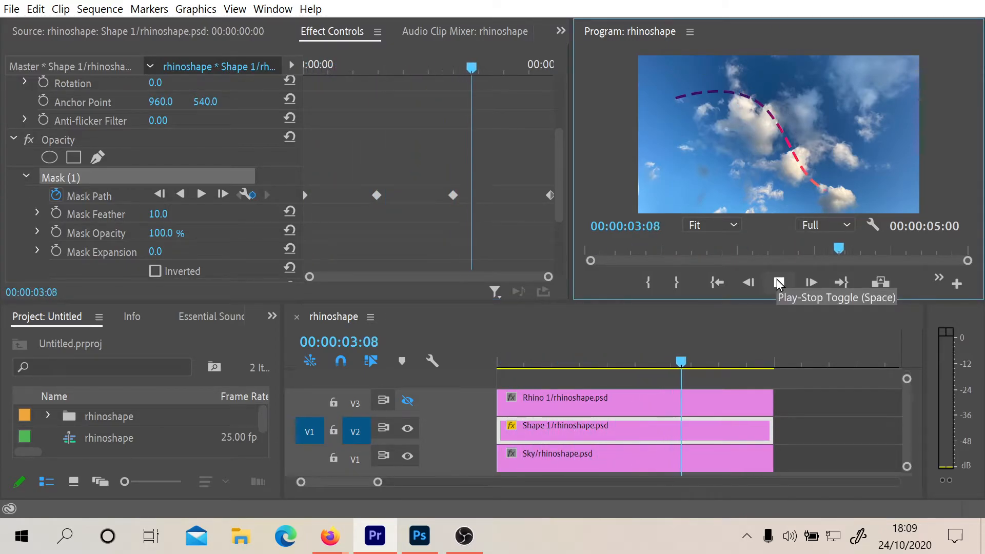
left_click(779, 283)
left_click_drag(489, 79, 270, 115)
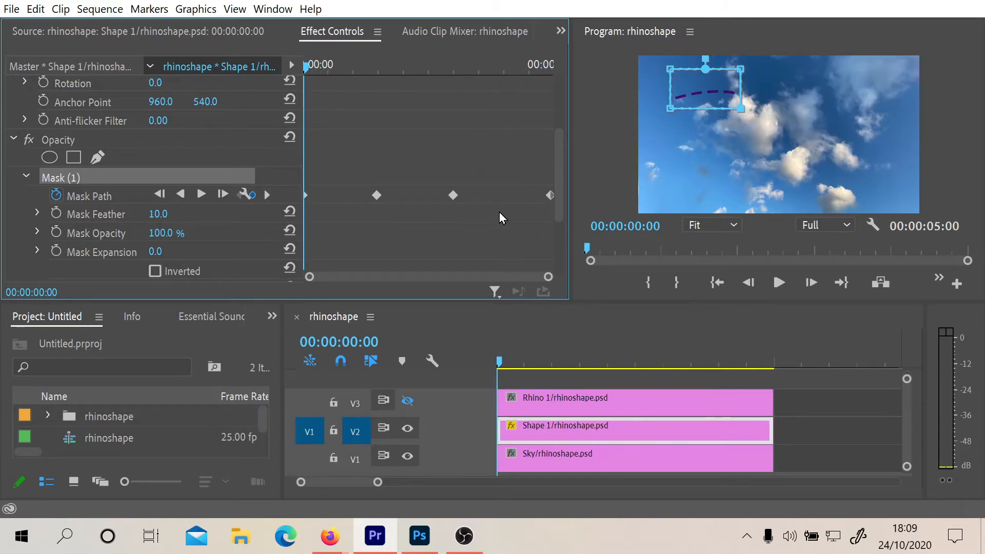
Collapse the mask settings, hide the V2 track holding Shape 1, and select the Rhino 1 clip on V3
left_click(23, 178)
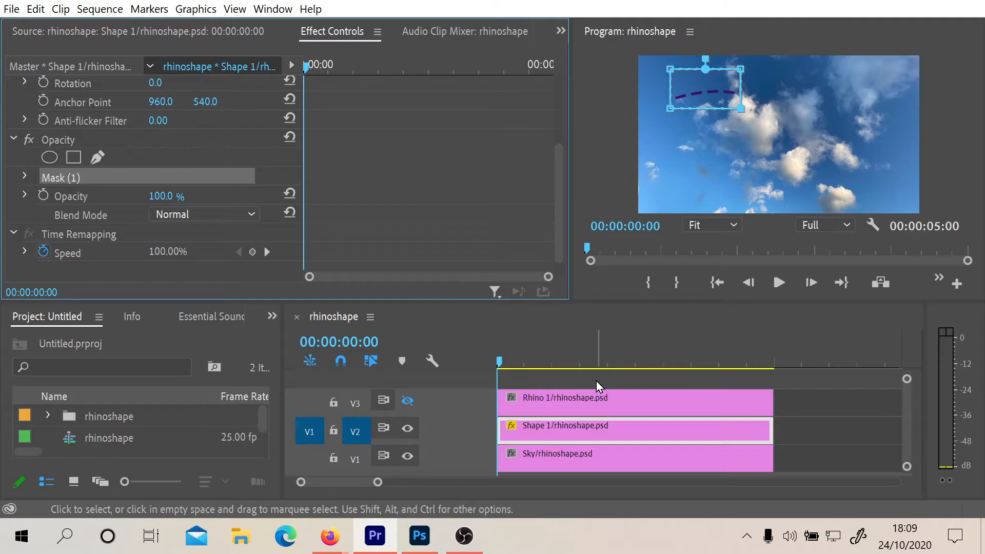
left_click(406, 431)
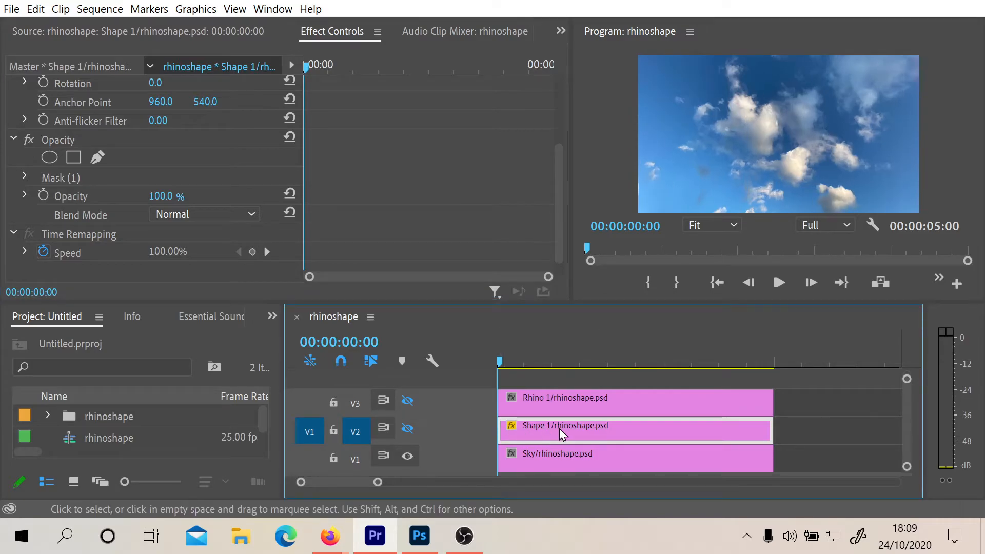
left_click(541, 400)
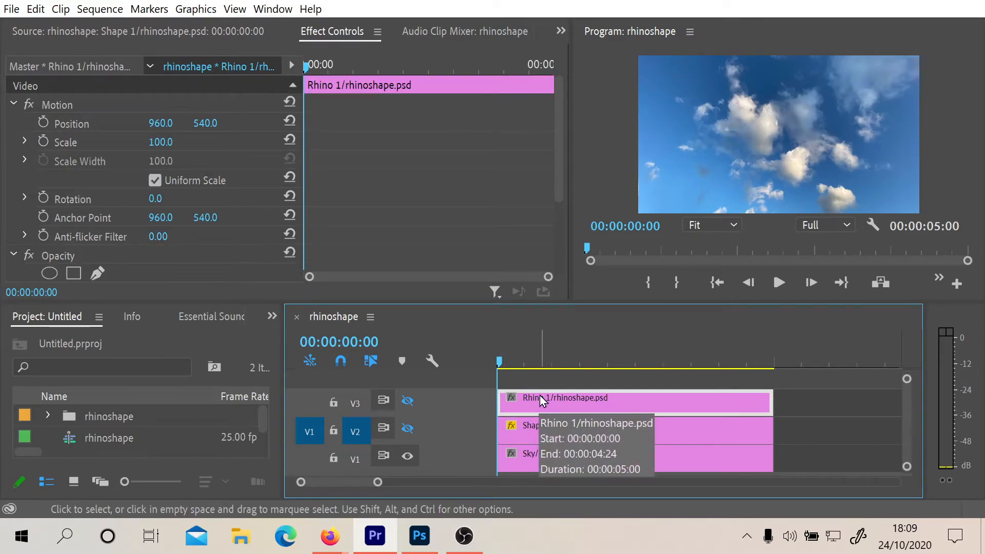
Unhide the V3 track and move the Rhino 1 clip's anchor point onto the rhino's body at 521.4, 251.6
left_click(53, 108)
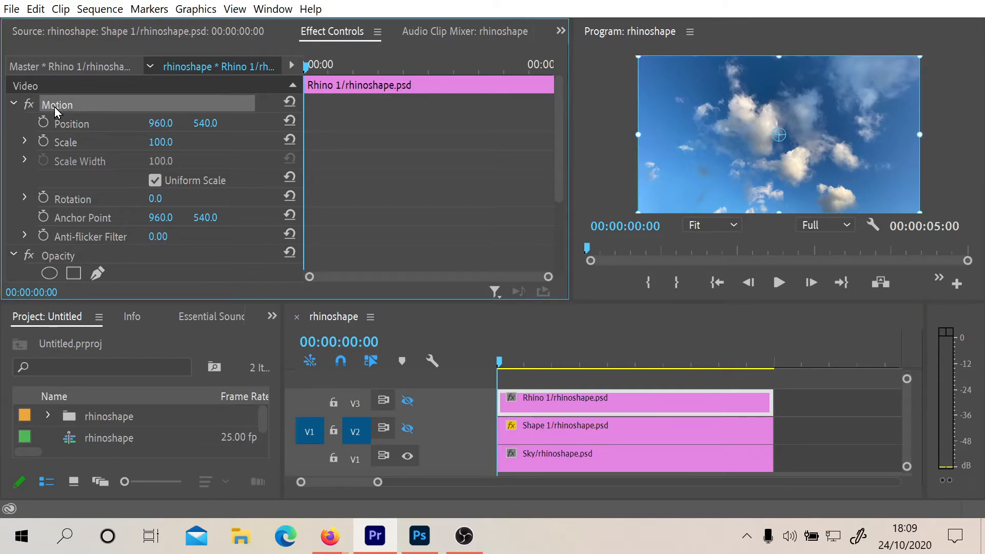
left_click(407, 401)
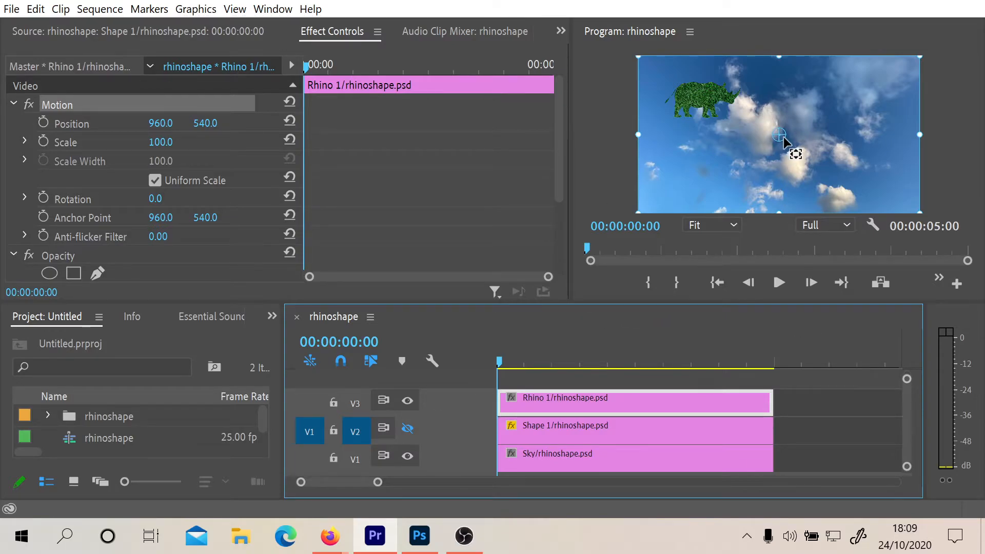
left_click_drag(783, 142, 715, 93)
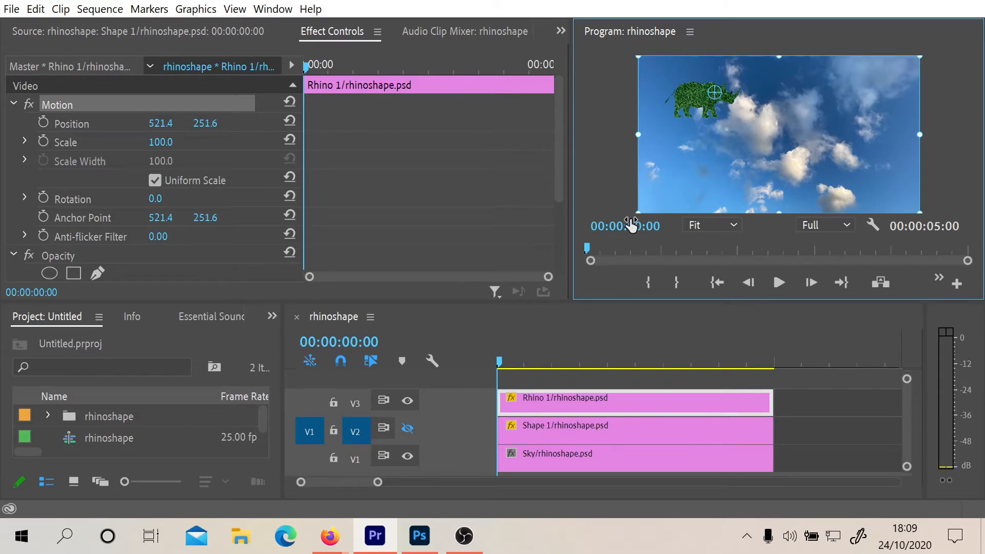
mouse_move(562, 151)
left_mouse_down()
mouse_move(561, 164)
mouse_move(559, 138)
left_mouse_up()
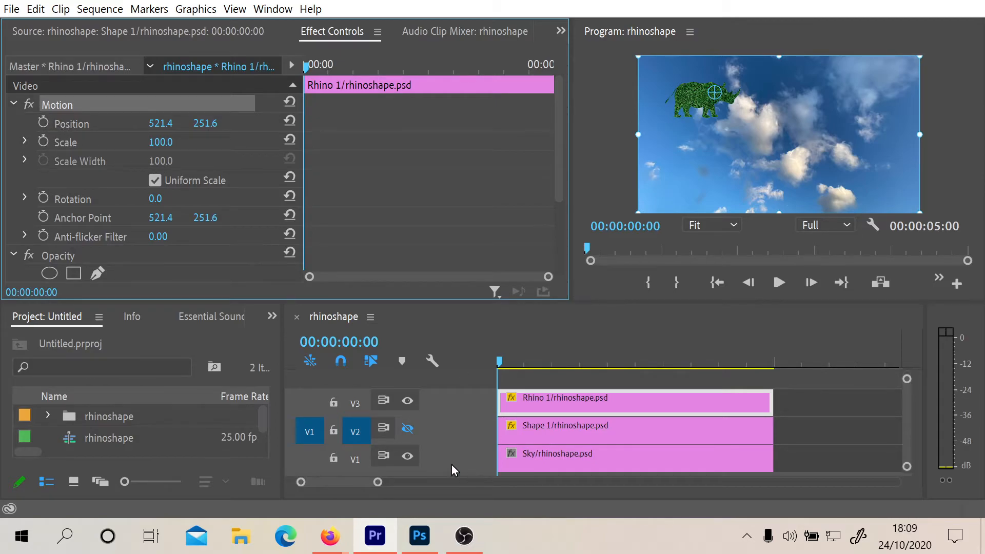
Unhide the V2 track and enable Position and Rotation keyframing for the Rhino 1 clip at 00:00:00:00
left_click(408, 430)
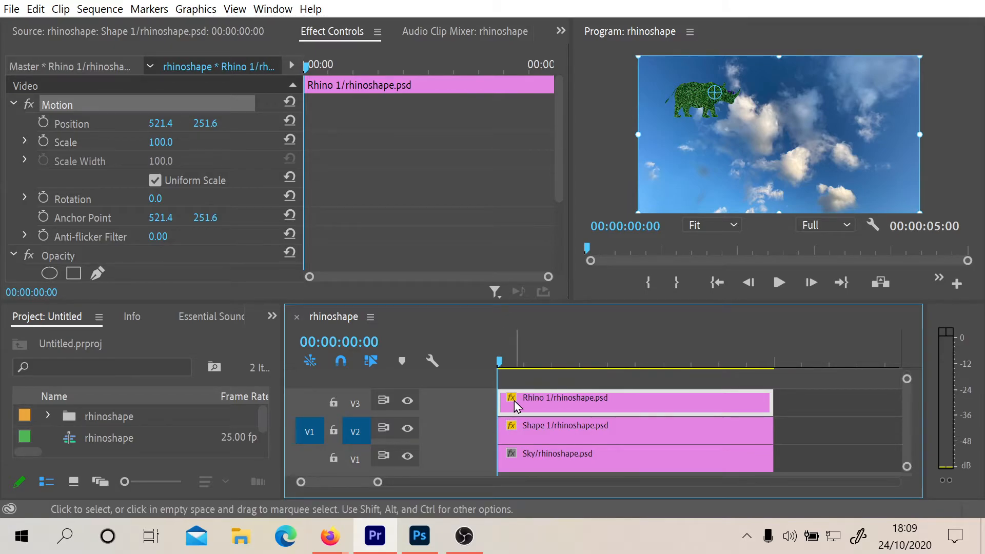
left_click_drag(508, 362, 490, 384)
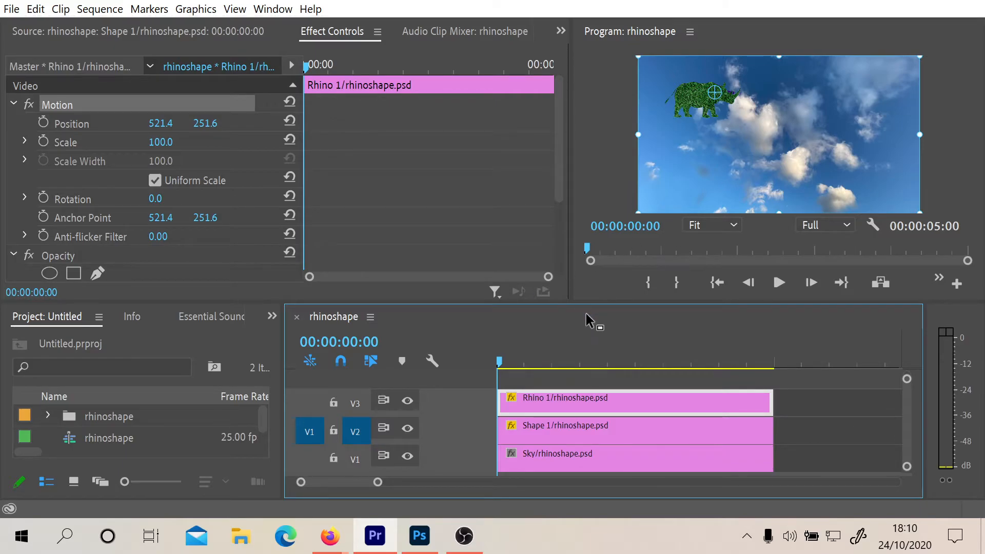
left_click_drag(507, 362, 464, 380)
left_click_drag(309, 74, 272, 72)
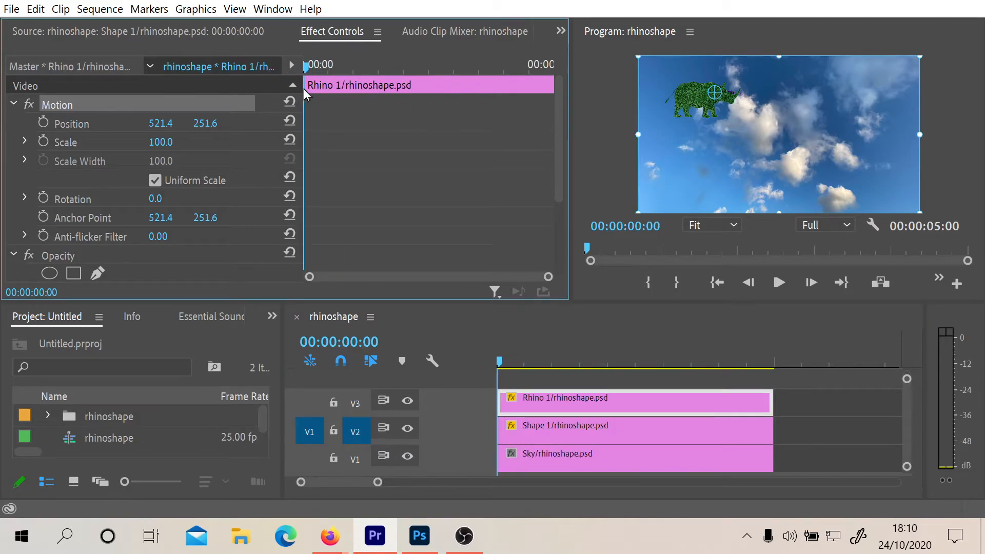
left_click(43, 122)
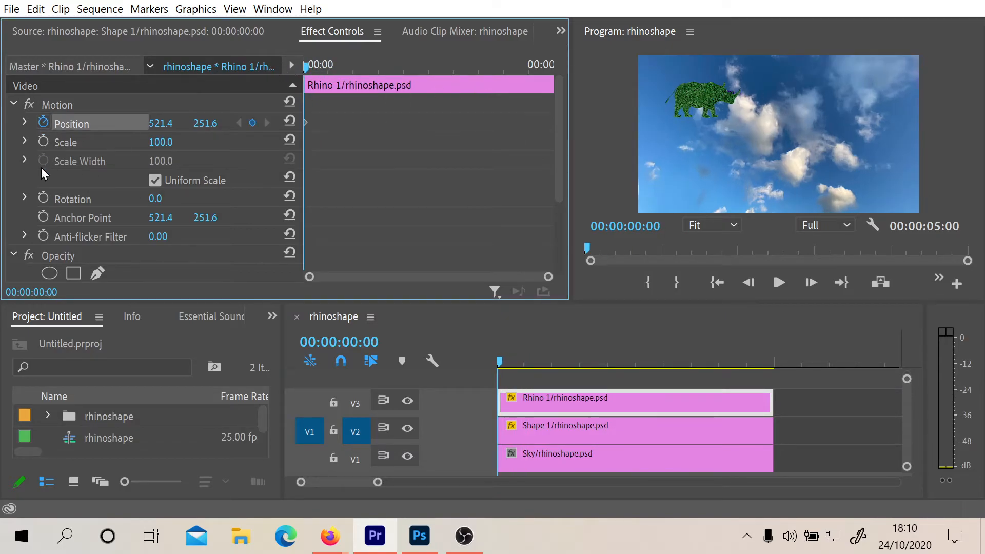
left_click(43, 199)
left_click(707, 101)
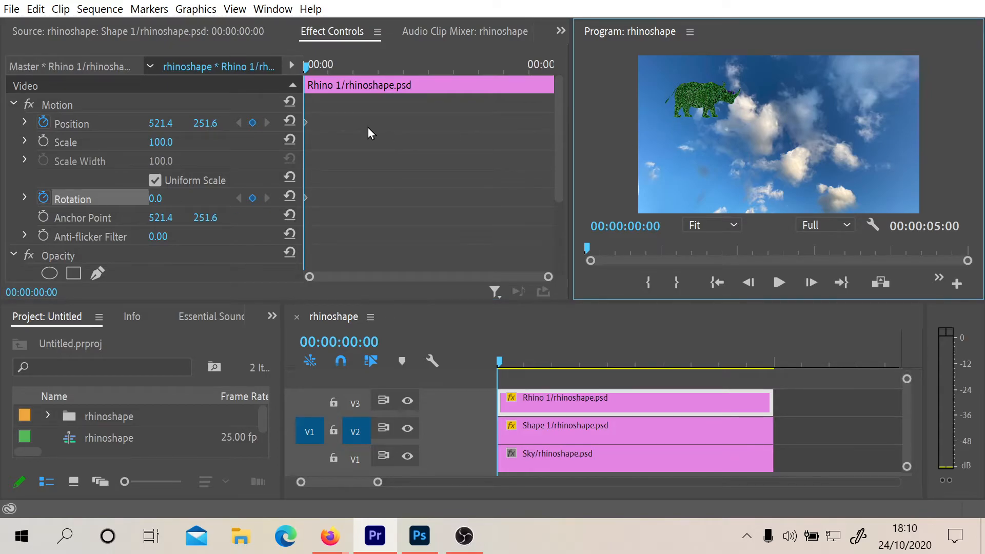
Set the rhino's starting Position to 416.4, 212.6 so it covers the beginning of the dashed line
left_click_drag(161, 124, 186, 126)
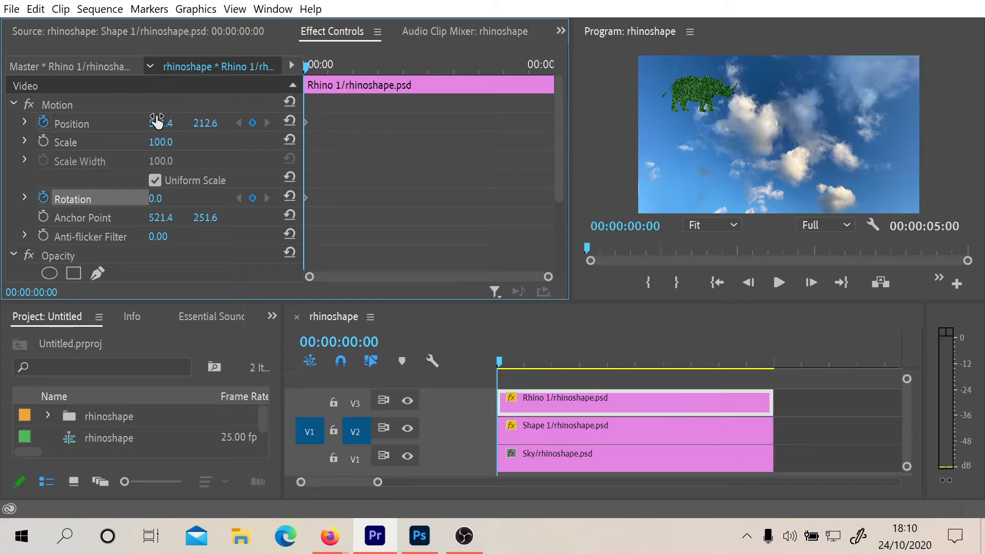
left_click_drag(161, 123, 117, 123)
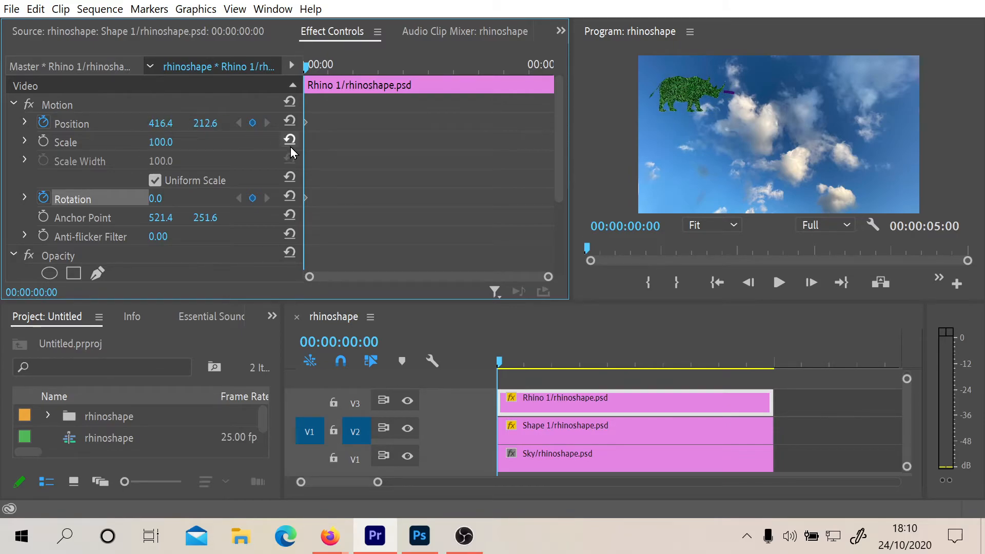
left_click_drag(155, 205, 155, 205)
At 00:00:01:12, keyframe the rhino's Position at 988.4, 415.6 and its Rotation at 31.0° along the dashed line
left_click_drag(315, 69, 380, 73)
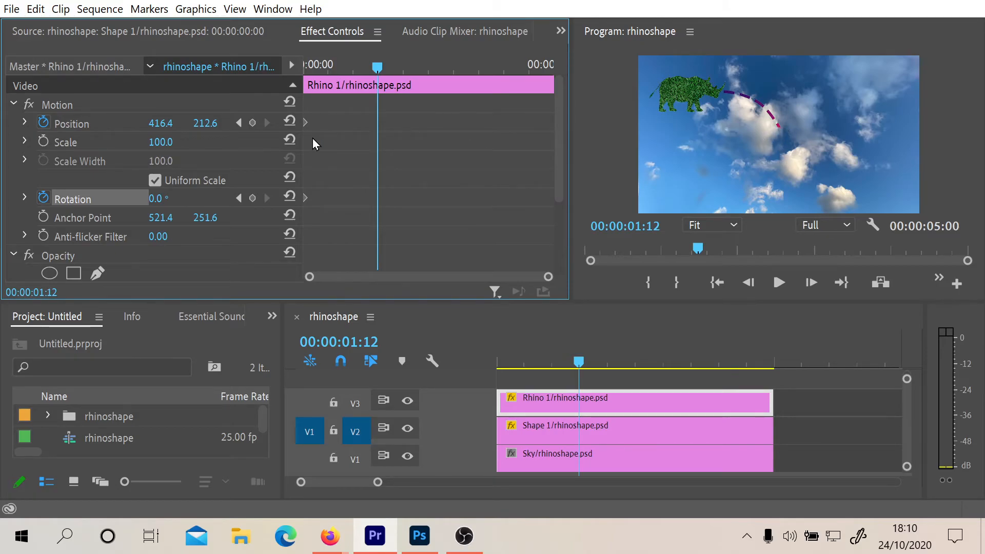
left_click_drag(160, 123, 259, 124)
left_click_drag(161, 126, 210, 126)
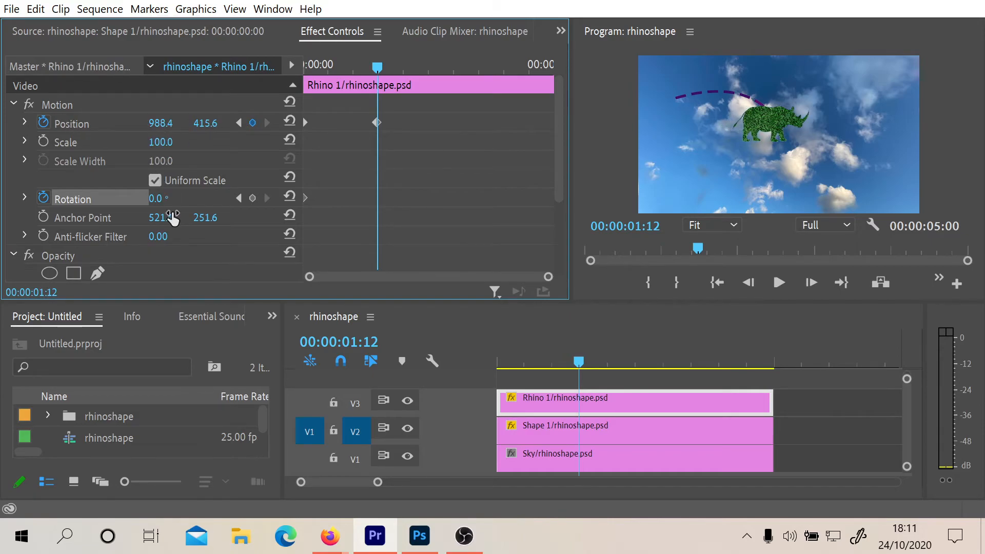
left_click_drag(155, 199, 172, 198)
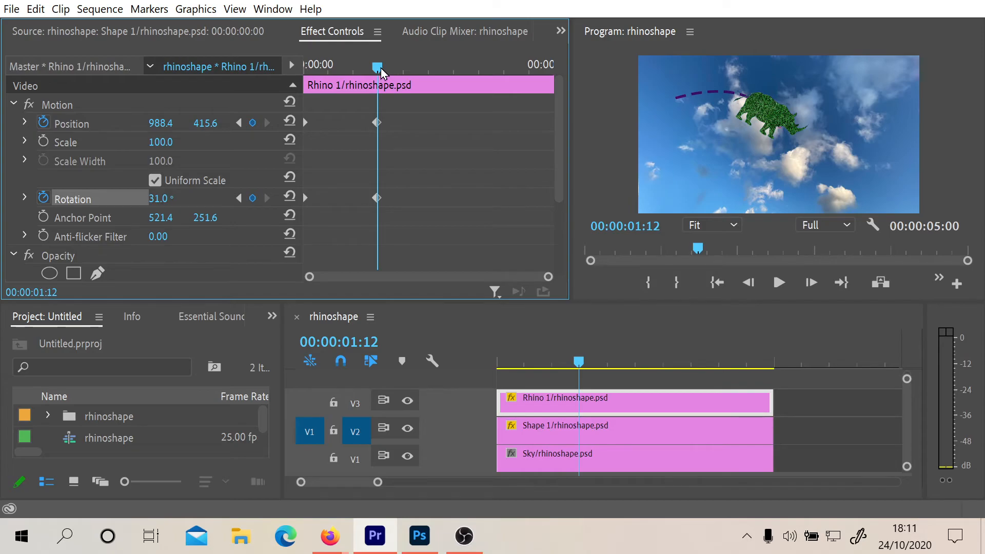
At 00:00:03:12, keyframe the rhino's Position at 1372.4, 895.6 near the line's lower bend
left_click_drag(381, 71, 484, 80)
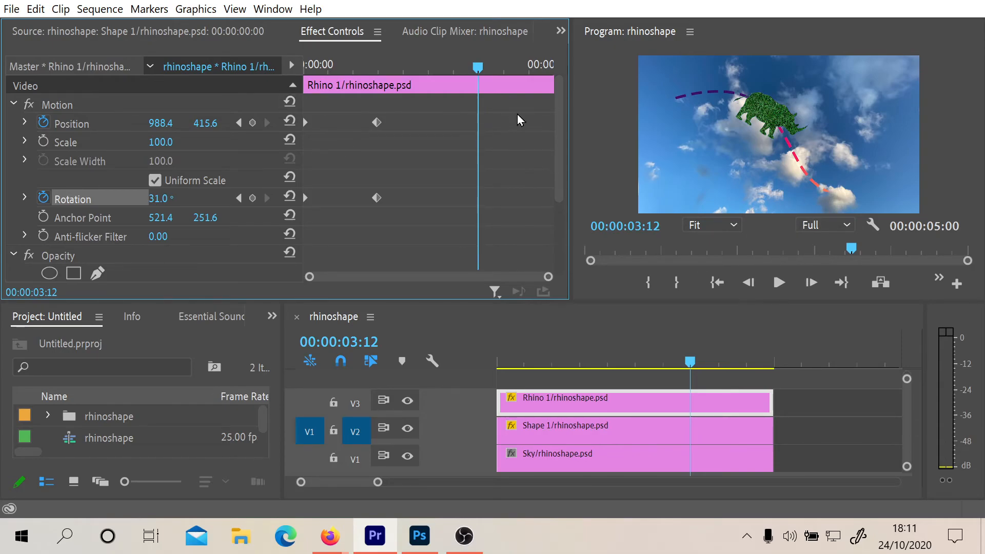
left_click_drag(156, 126, 465, 123)
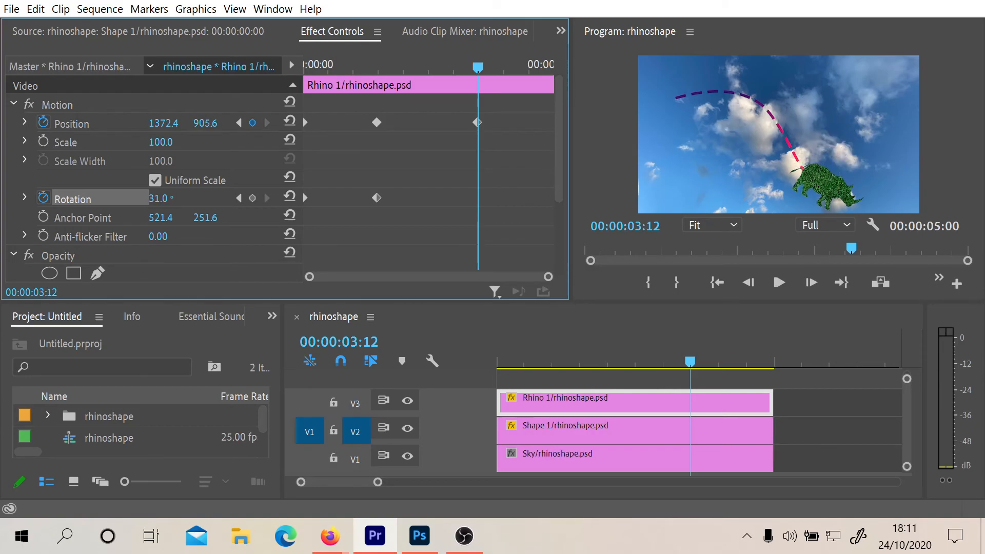
left_click_drag(205, 123, 190, 126)
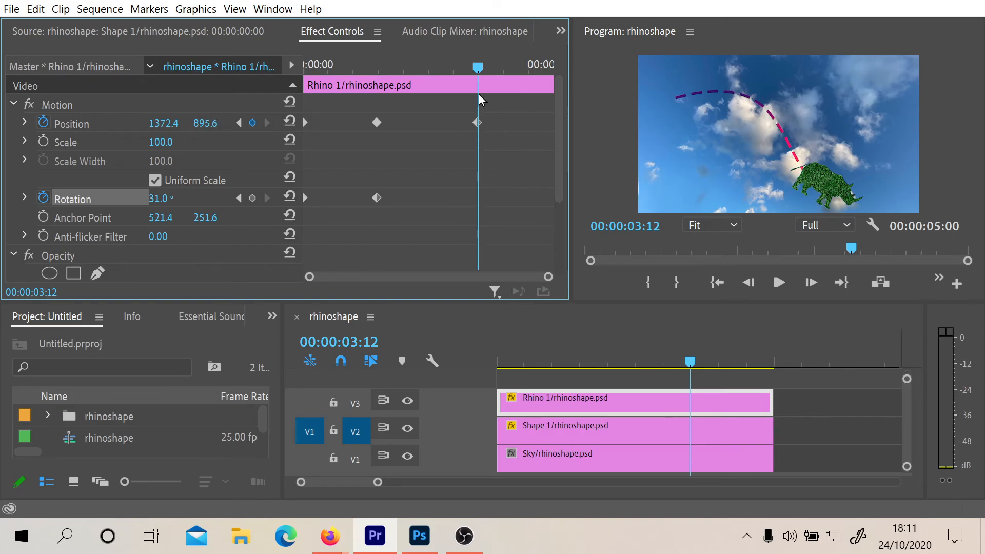
At 00:00:04:24, keyframe the rhino's Position at 1372.4, 485.6 and its Rotation at -137.0° at the line's end
left_click_drag(478, 66, 553, 77)
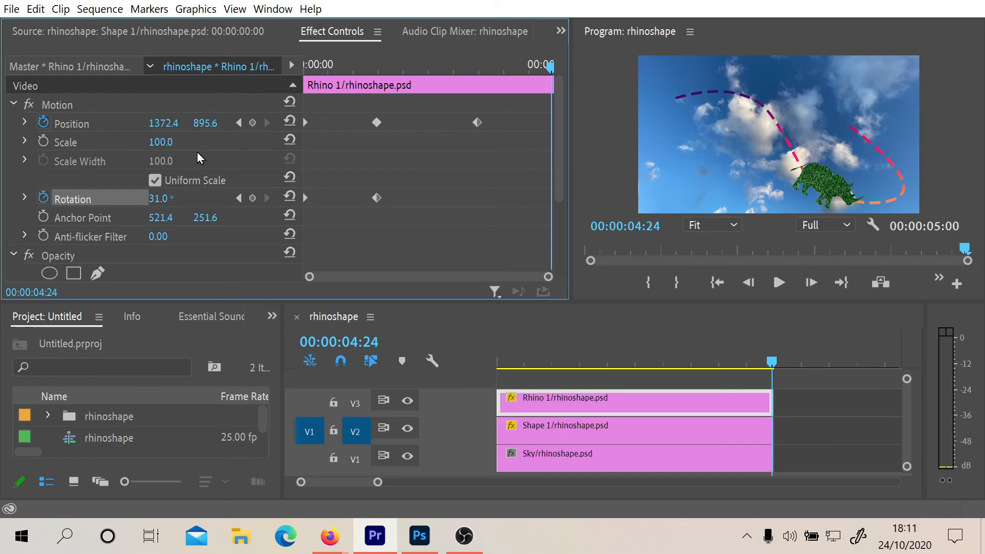
left_click_drag(156, 125, 129, 129)
left_click_drag(205, 123, 202, 123)
mouse_move(157, 199)
left_mouse_down()
mouse_move(264, 199)
mouse_move(158, 199)
left_mouse_up()
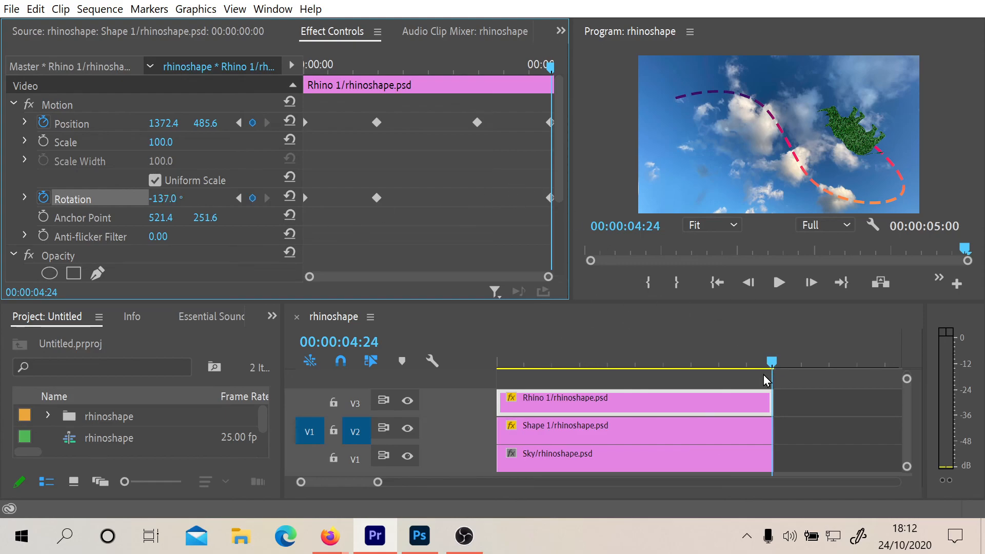
Play the sequence from 00:00:00:00 to check the rhino's movement along the dashed line
left_click_drag(734, 364, 429, 363)
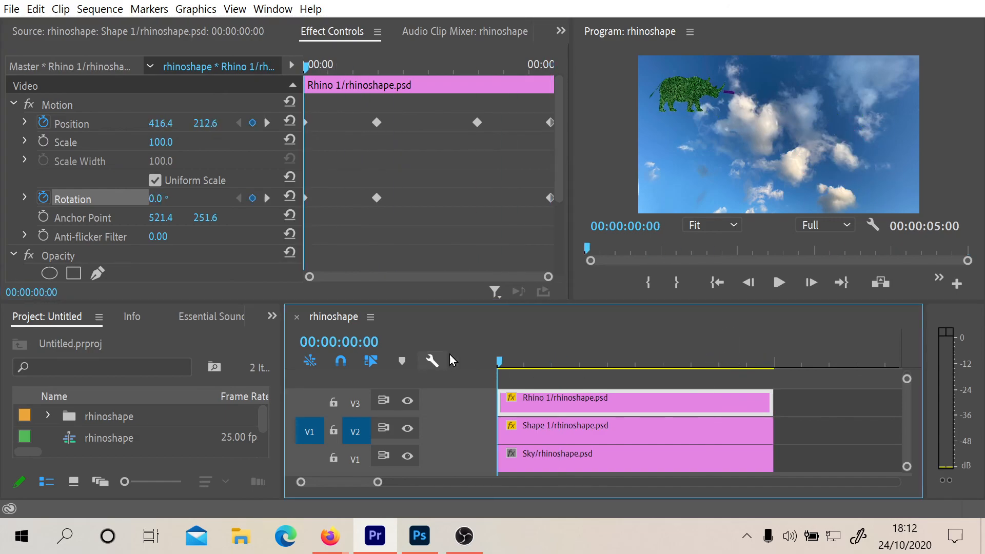
left_click(777, 282)
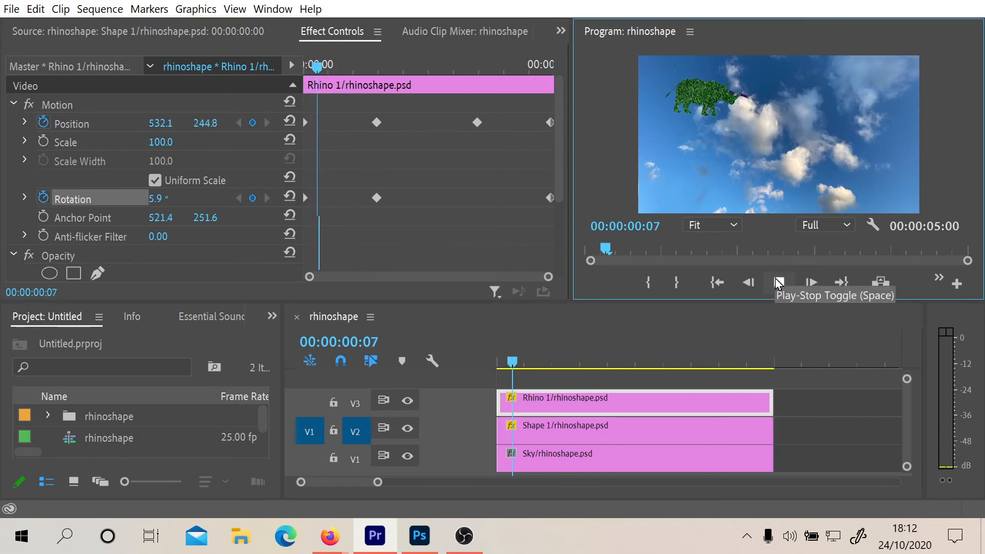